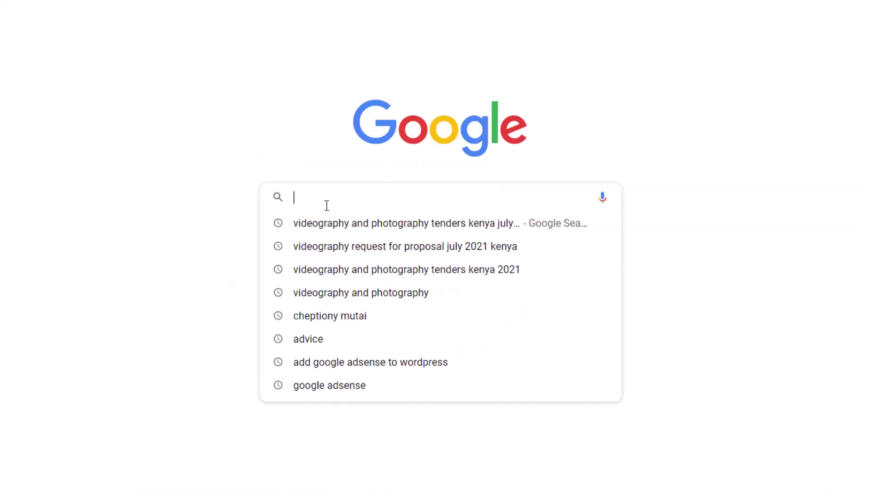
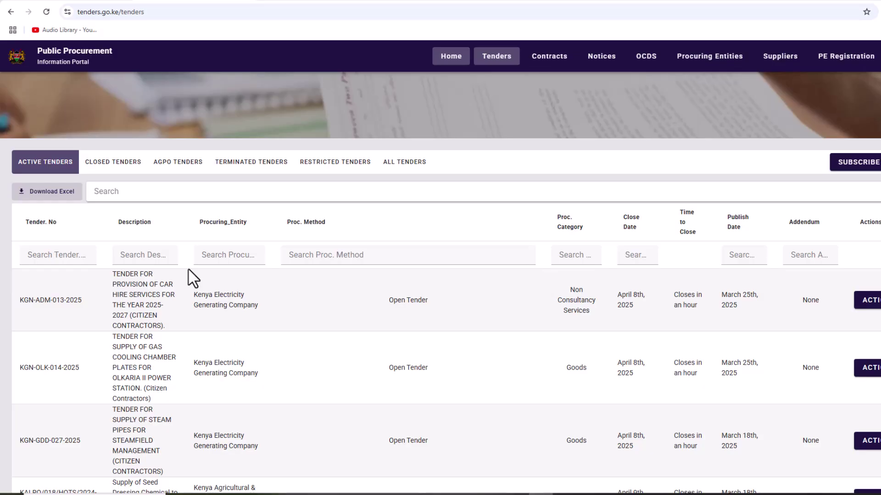
Step: Search the tenders for 'media' and view details of the Meru National Polytechnic multimedia studio tender
scroll(192, 277, down, 2)
click(151, 92)
text(media)
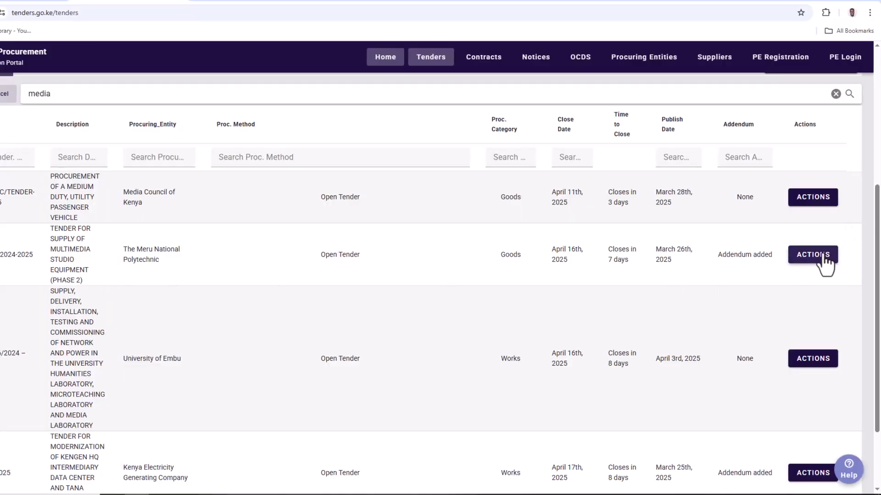
click(807, 260)
click(780, 280)
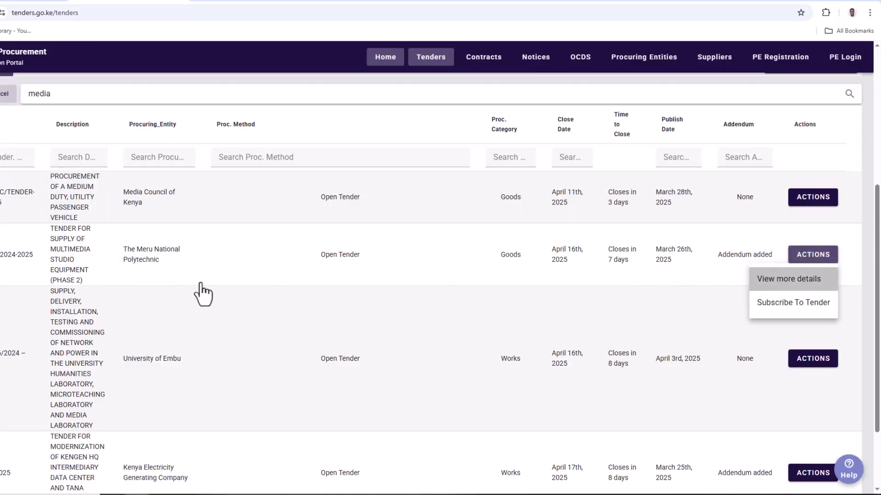
scroll(438, 351, down, 8)
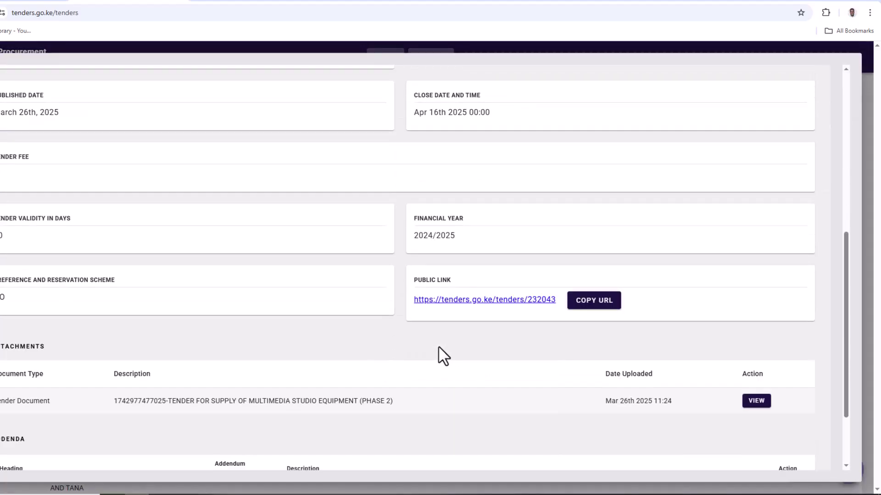
scroll(438, 348, down, 1)
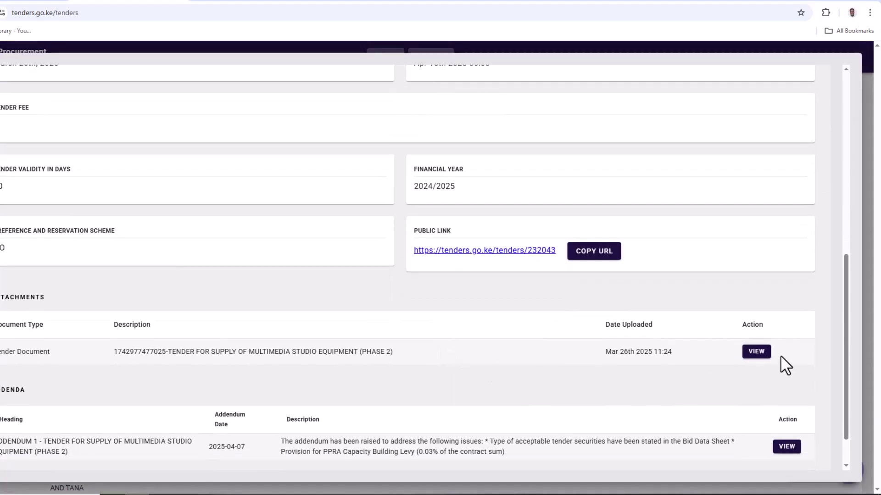
Step: Read the attached tender PDF through to its page-8 invitation, then go back to the tenders list
click(768, 353)
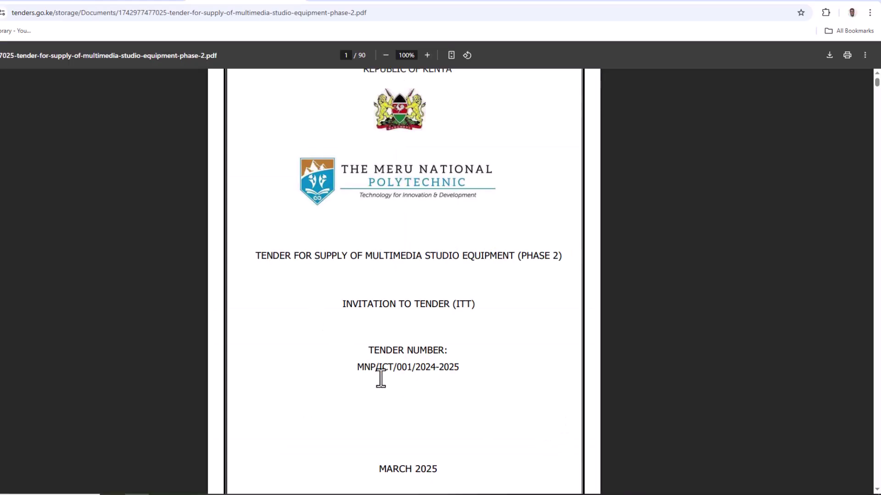
scroll(375, 390, down, 3)
scroll(376, 395, up, 2)
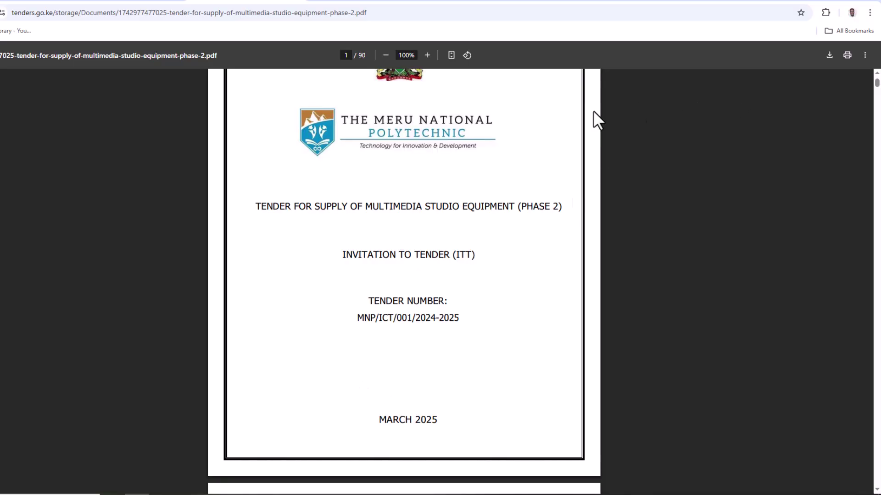
scroll(379, 271, down, 2)
scroll(379, 275, down, 20)
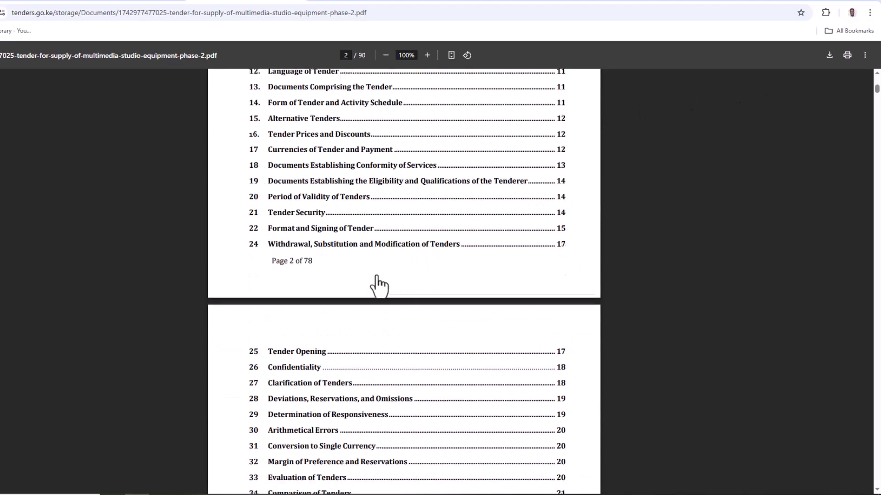
scroll(379, 284, down, 20)
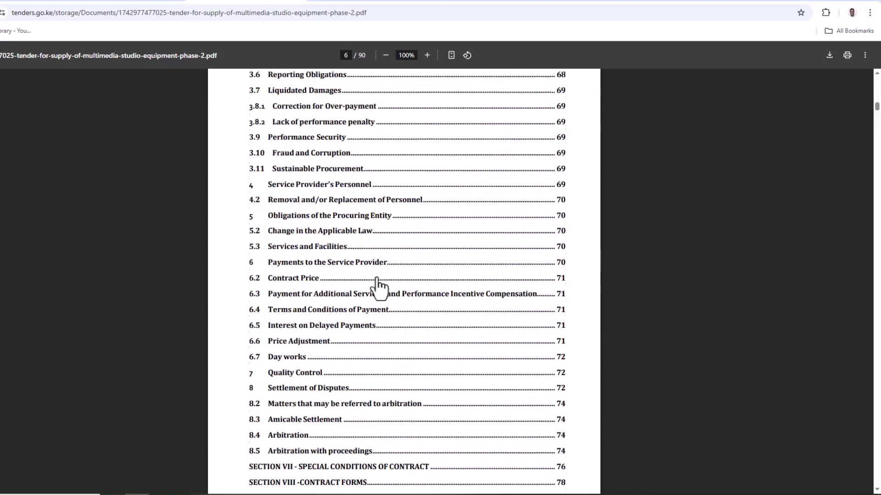
scroll(379, 289, down, 6)
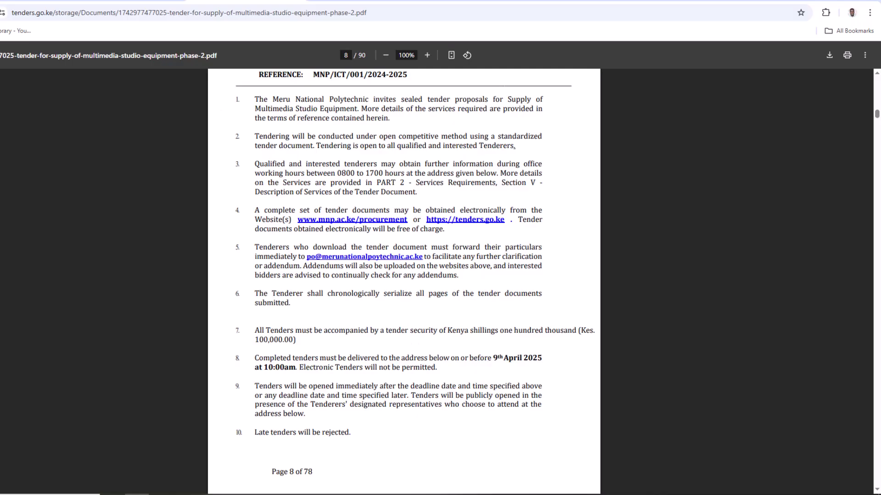
click(298, 3)
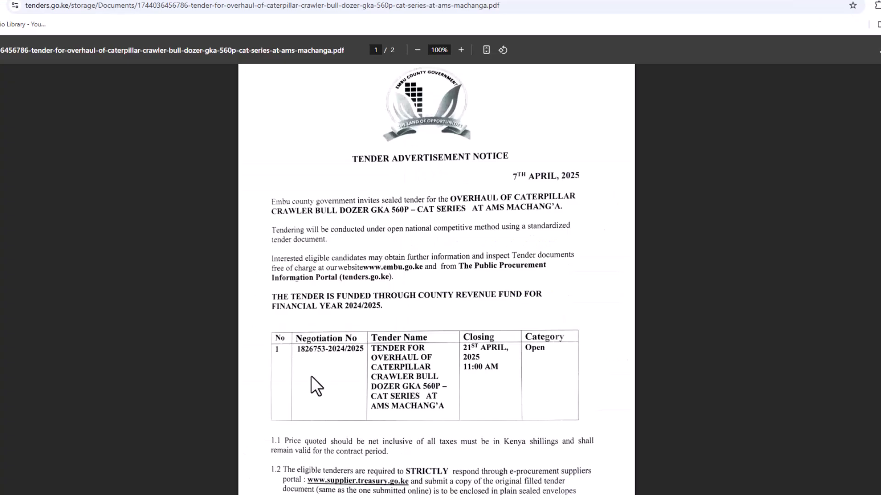
scroll(315, 388, down, 1)
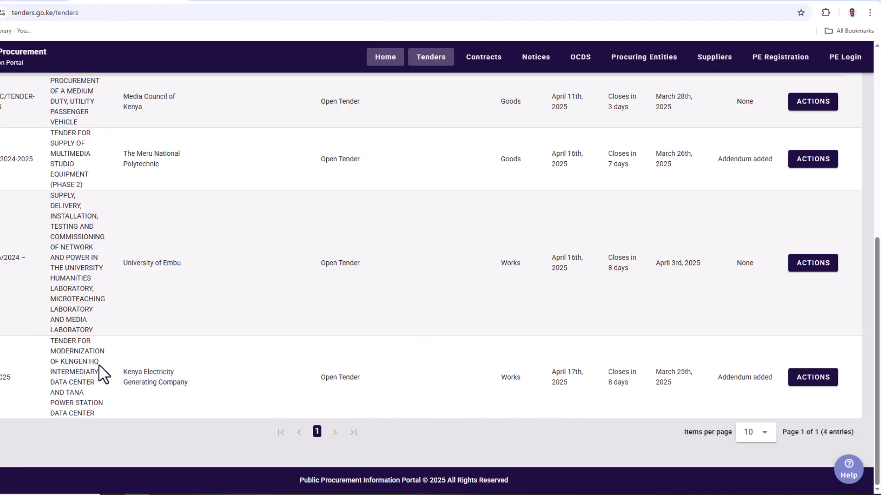
Step: Scroll back up the filtered tenders table before heading to egpkenya.go.ke
scroll(100, 373, up, 6)
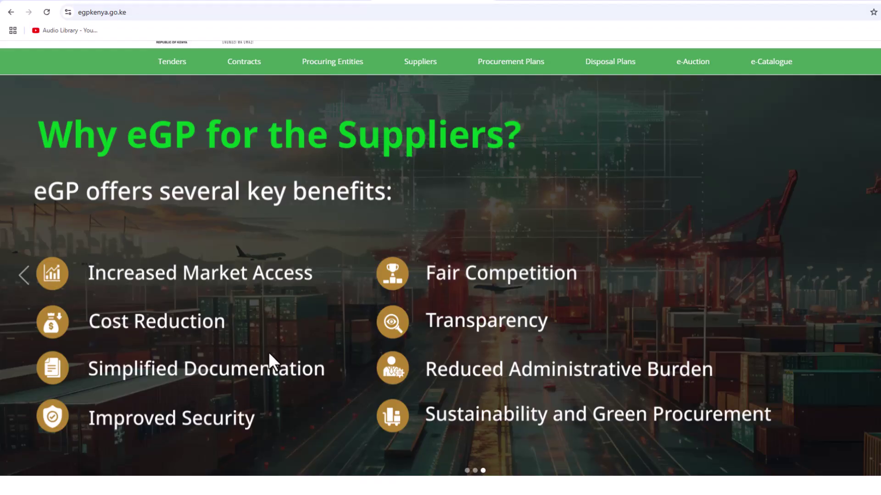
scroll(268, 351, down, 1)
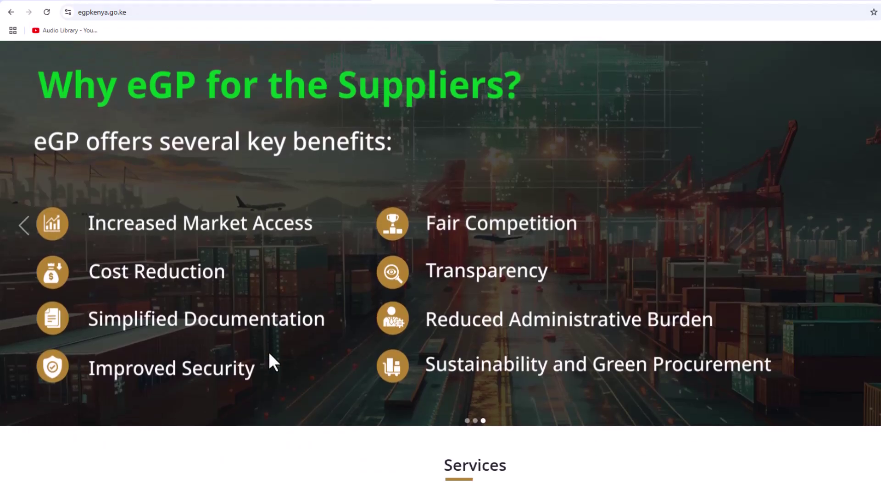
scroll(502, 359, down, 7)
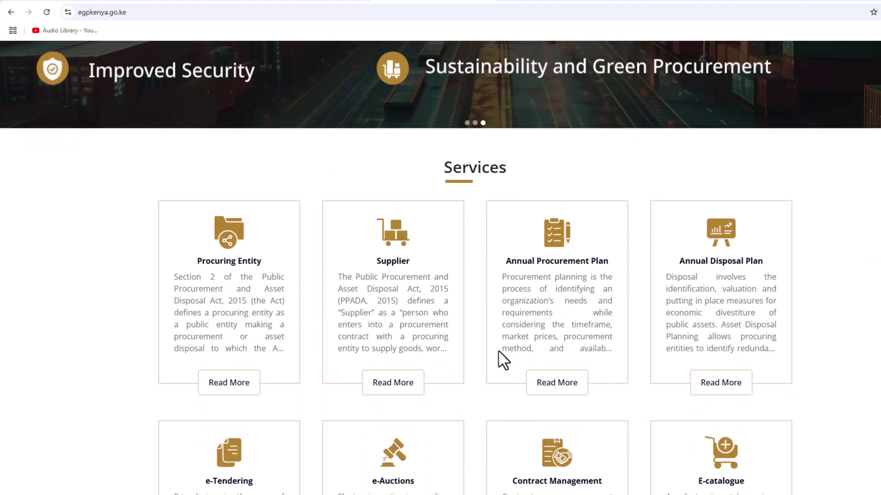
scroll(476, 353, down, 3)
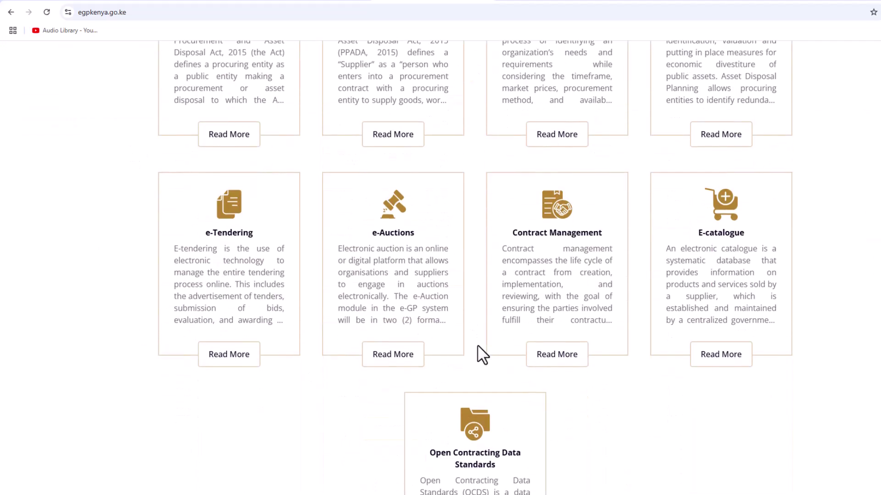
scroll(476, 354, up, 2)
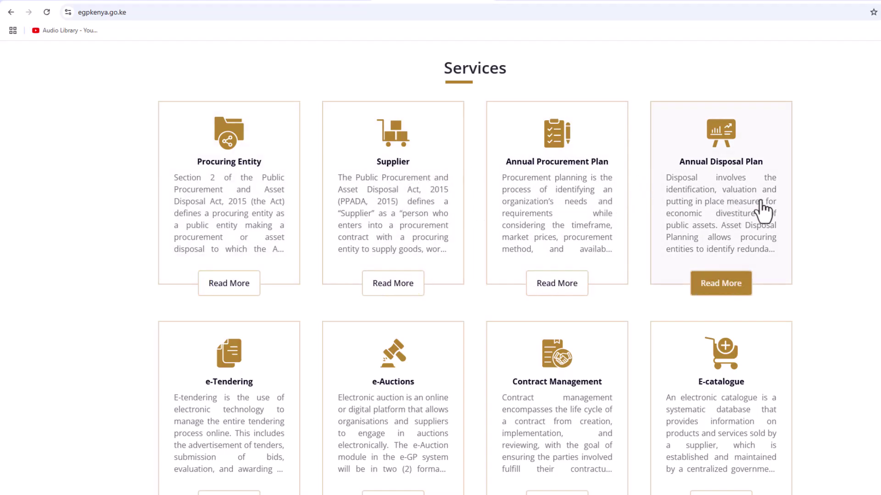
scroll(736, 207, down, 1)
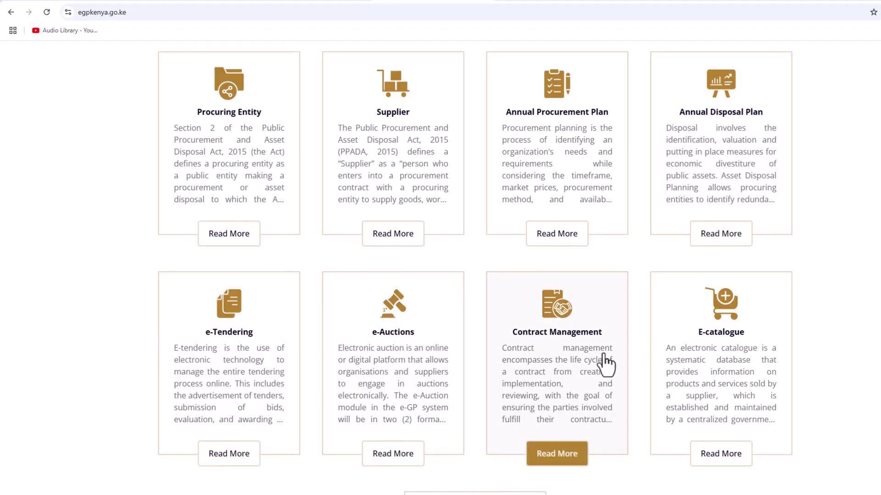
scroll(726, 351, down, 10)
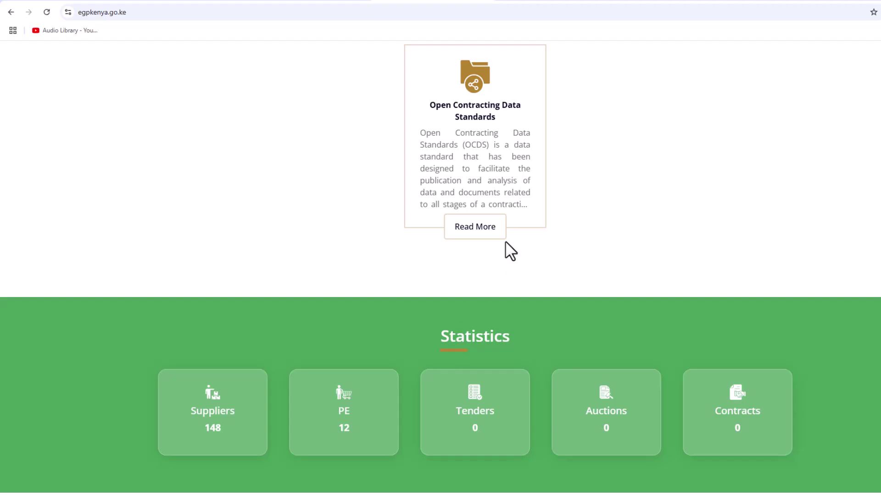
scroll(504, 276, down, 4)
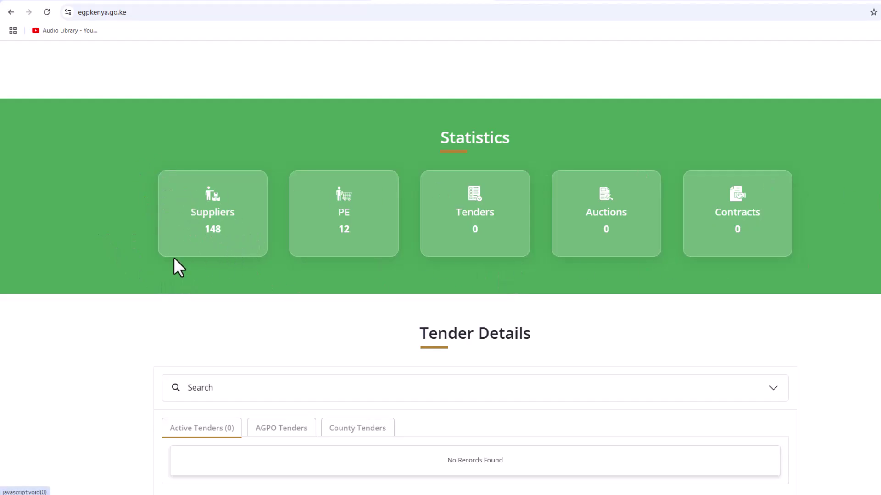
scroll(387, 257, down, 7)
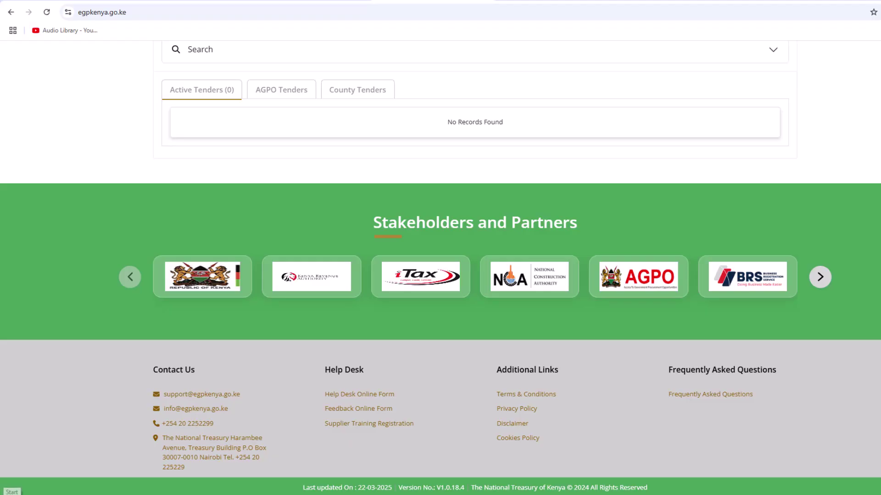
scroll(101, 491, up, 4)
scroll(102, 492, up, 5)
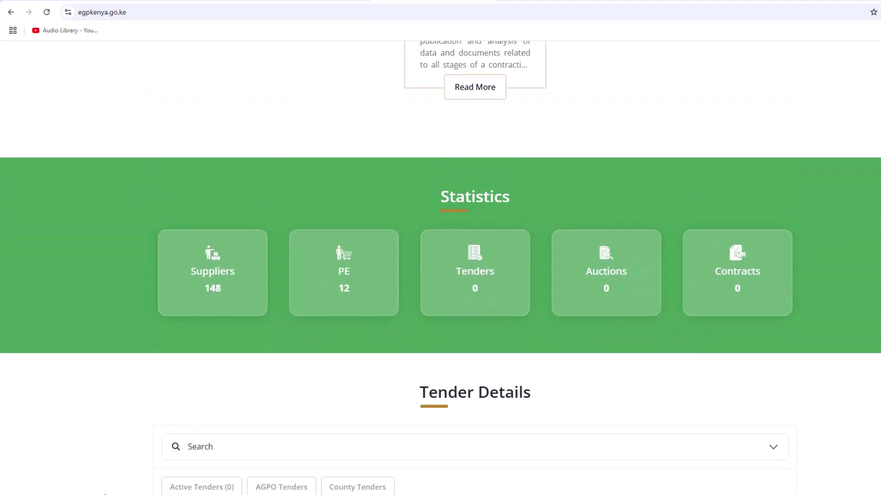
scroll(103, 493, up, 10)
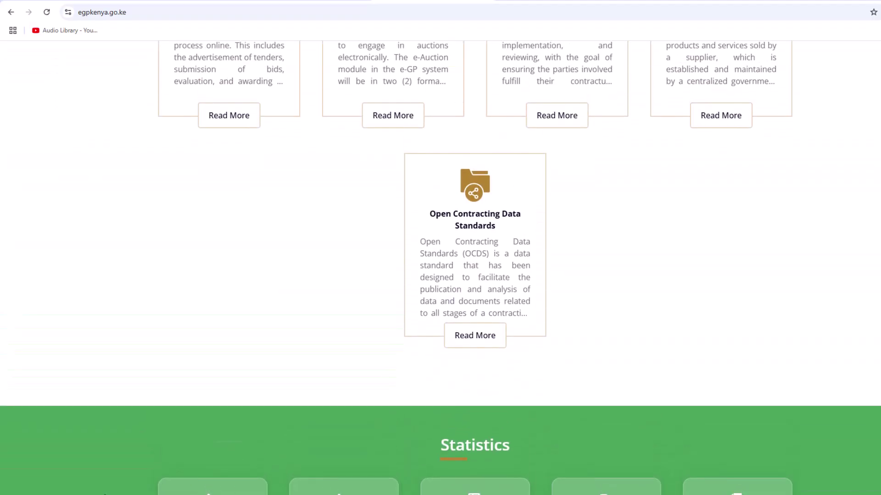
scroll(106, 493, up, 12)
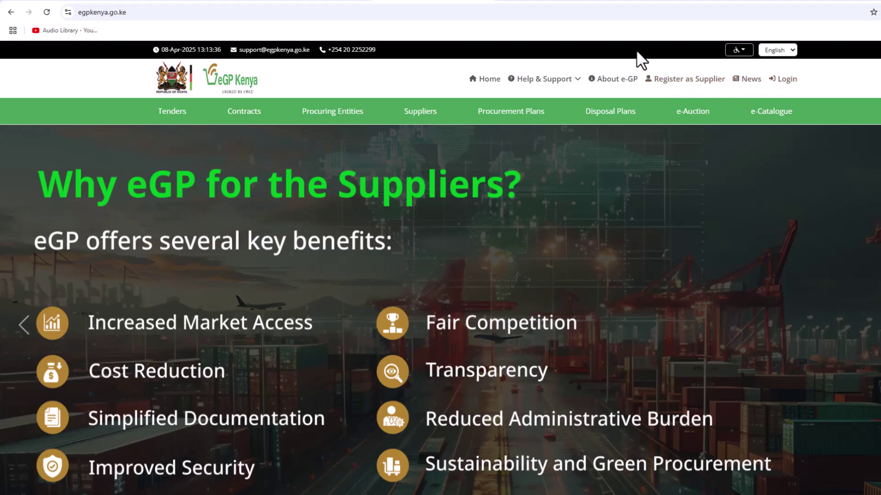
Step: Scroll the eGP Kenya home page and browse the Procuring Entities list
scroll(436, 230, down, 15)
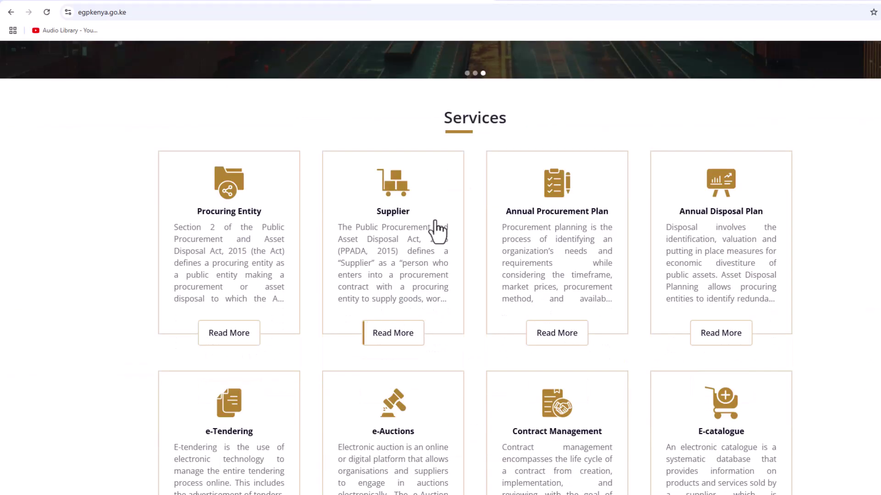
scroll(191, 439, down, 8)
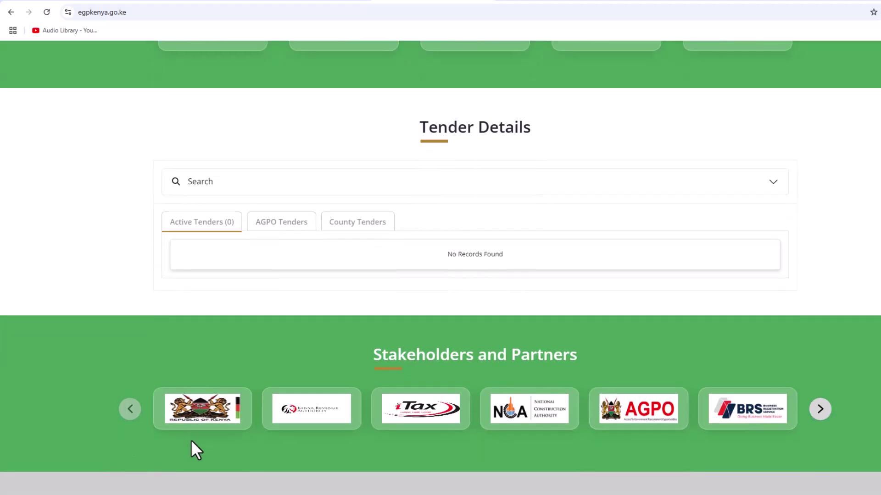
scroll(152, 407, up, 20)
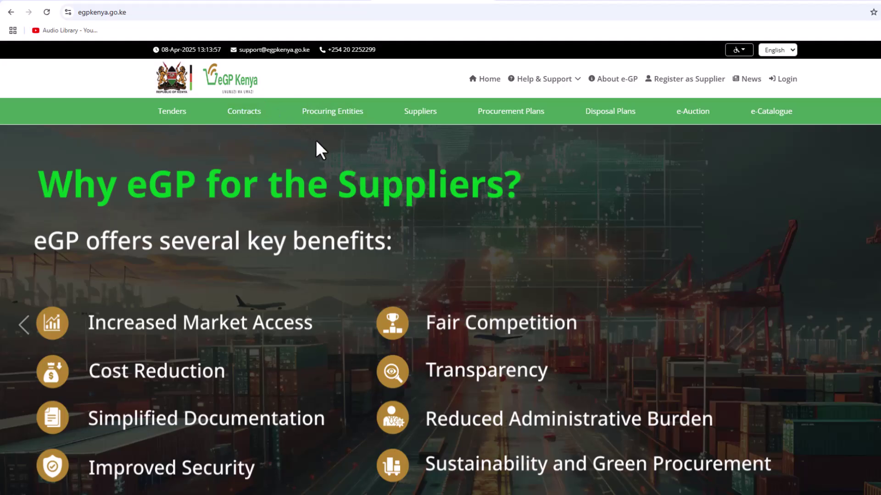
click(339, 111)
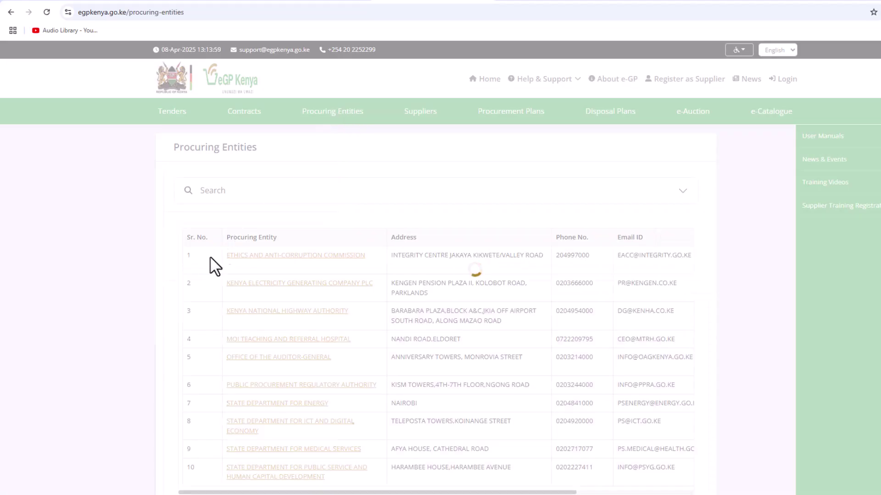
scroll(205, 274, down, 5)
scroll(207, 275, up, 5)
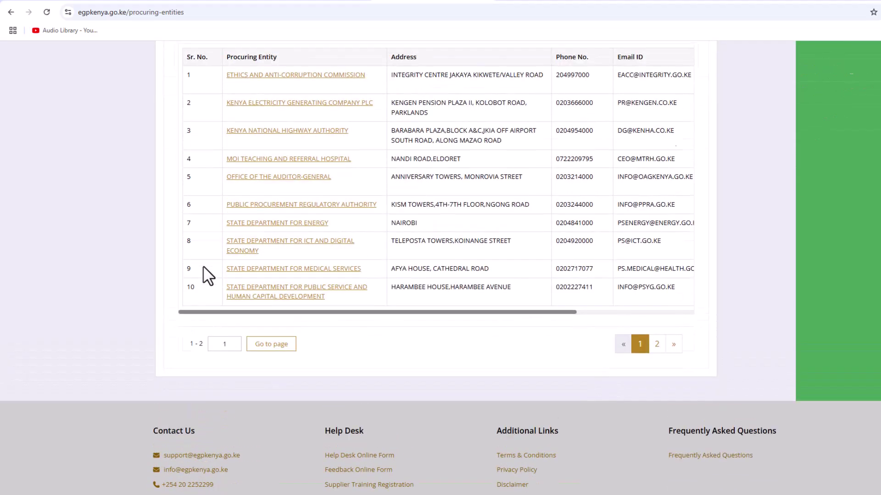
Step: Look through the Suppliers, Procurement Plans and e-Auction listings
click(434, 111)
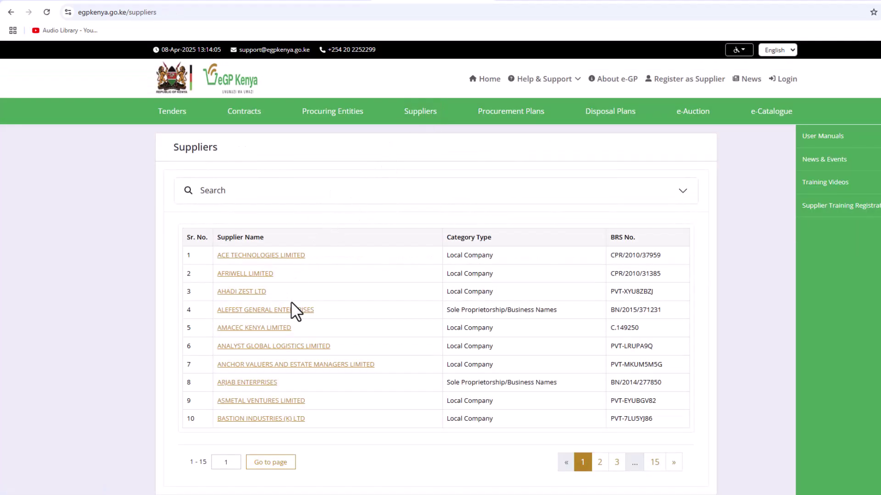
scroll(291, 303, down, 1)
scroll(291, 305, down, 2)
scroll(291, 308, up, 3)
click(498, 113)
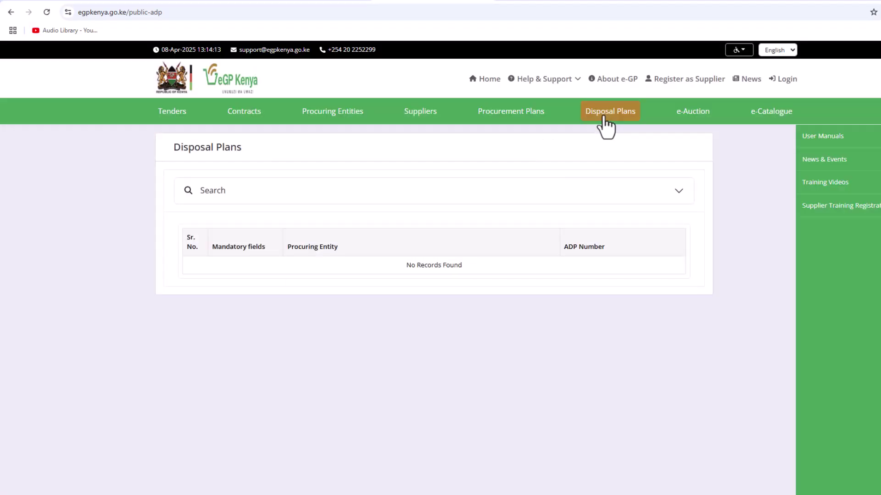
click(688, 115)
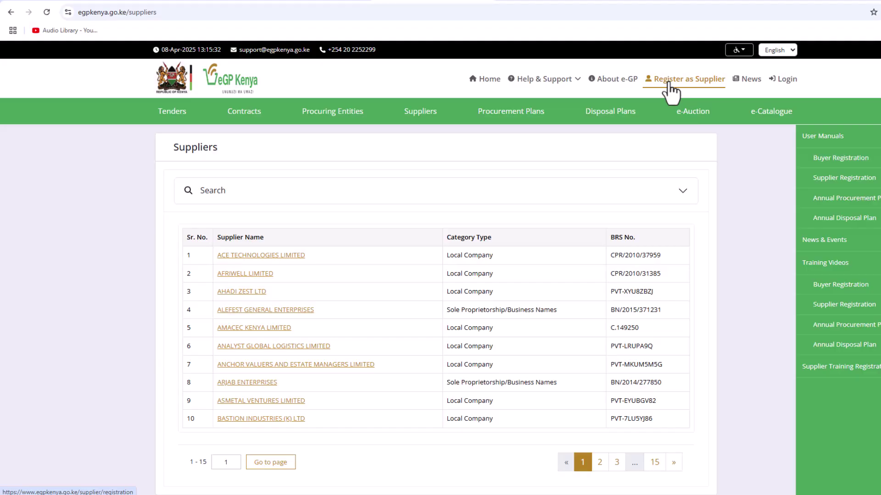
Step: Start a supplier registration and fill in the User ID and Business Email ID
click(667, 82)
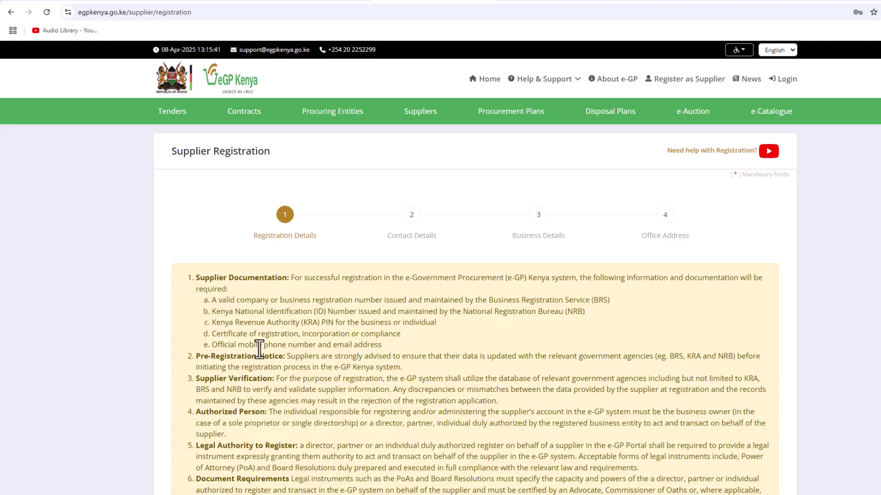
scroll(261, 348, down, 2)
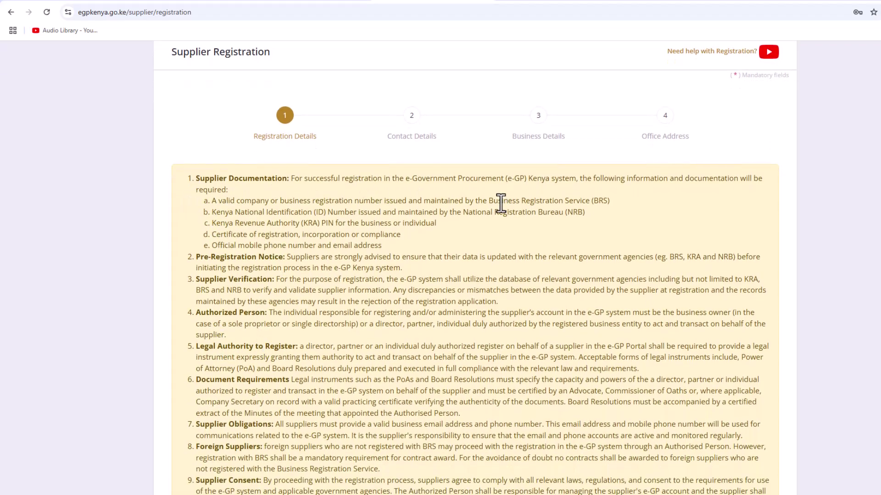
scroll(292, 299, down, 1)
scroll(293, 299, down, 1)
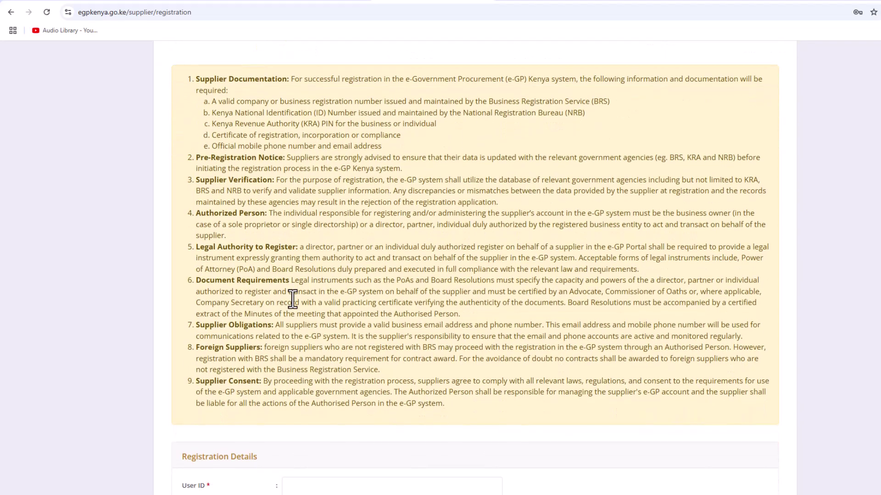
scroll(275, 293, down, 5)
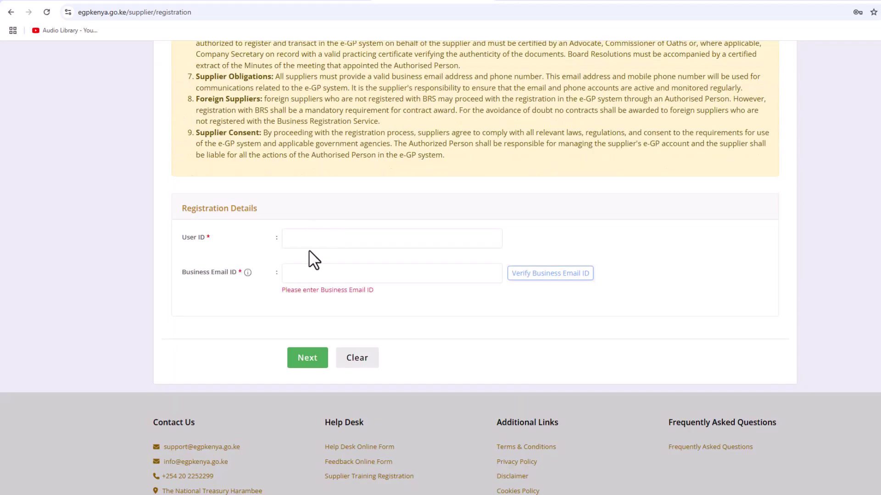
click(309, 240)
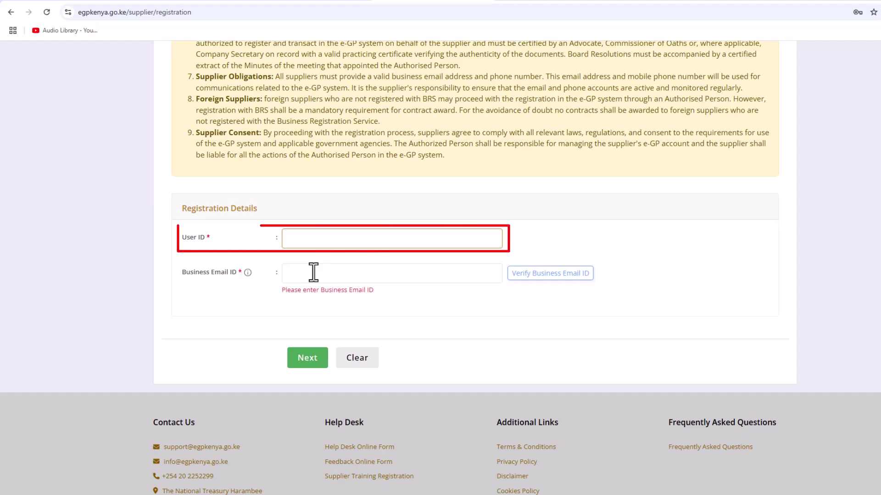
click(313, 273)
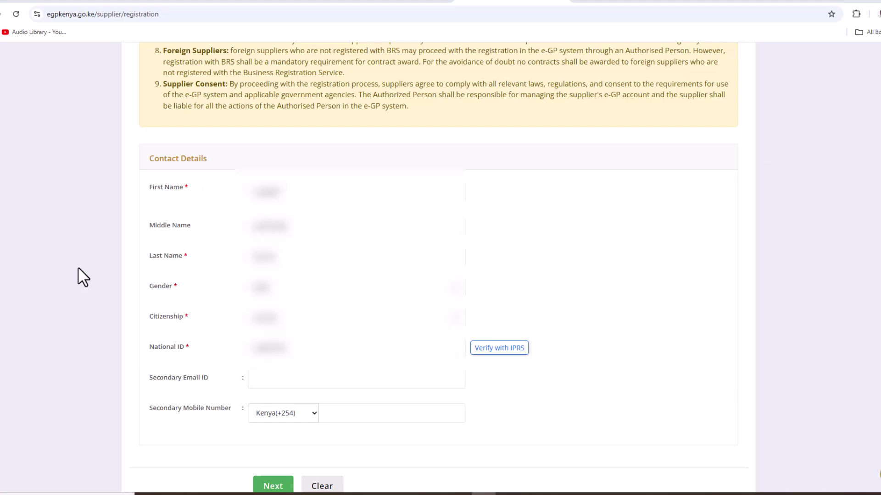
Step: Verify the National ID with IPRS, retrying once, and add a secondary email and mobile number
scroll(321, 340, up, 1)
click(514, 397)
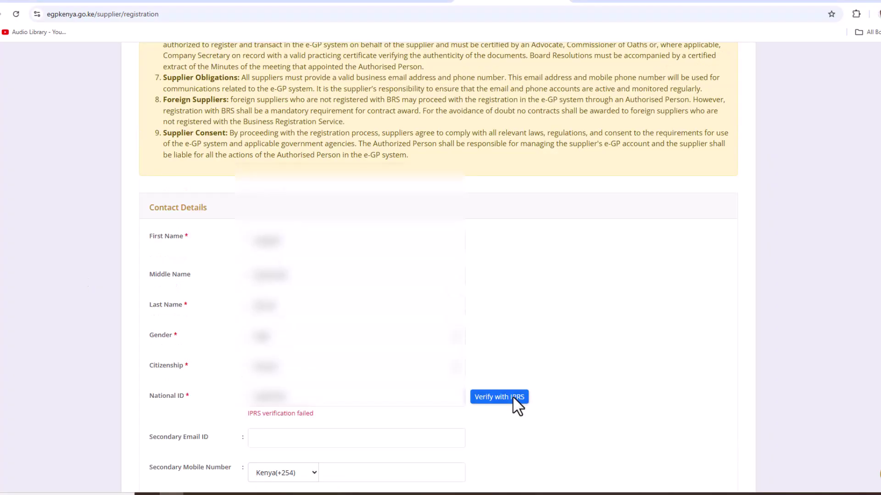
click(510, 400)
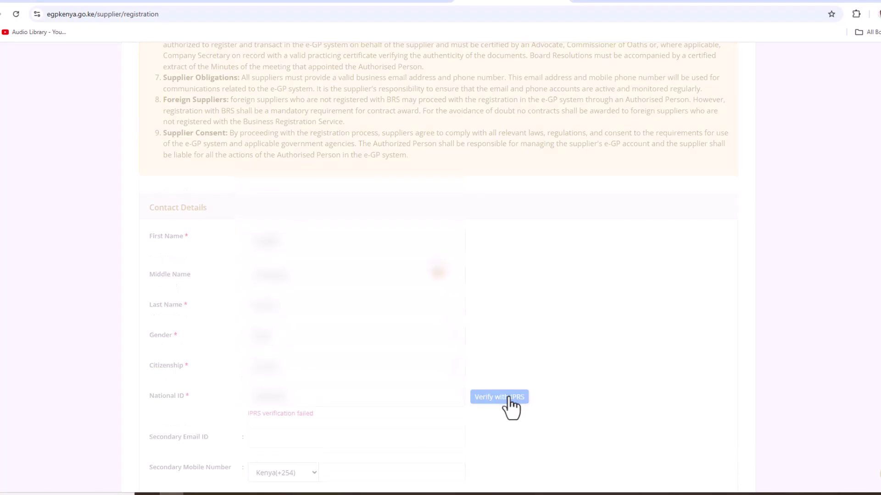
scroll(295, 386, down, 2)
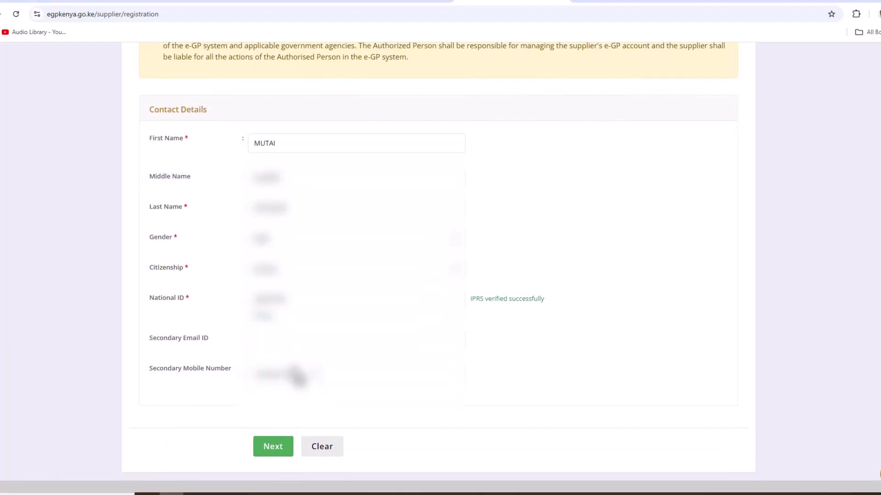
click(291, 338)
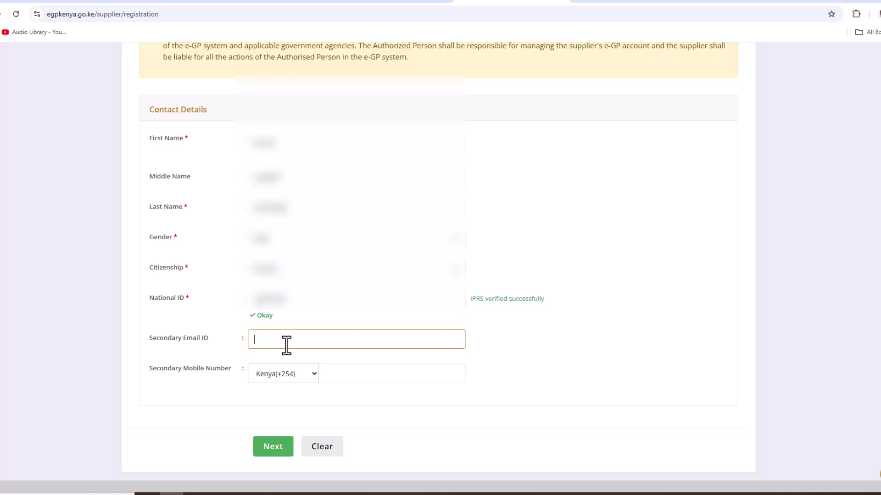
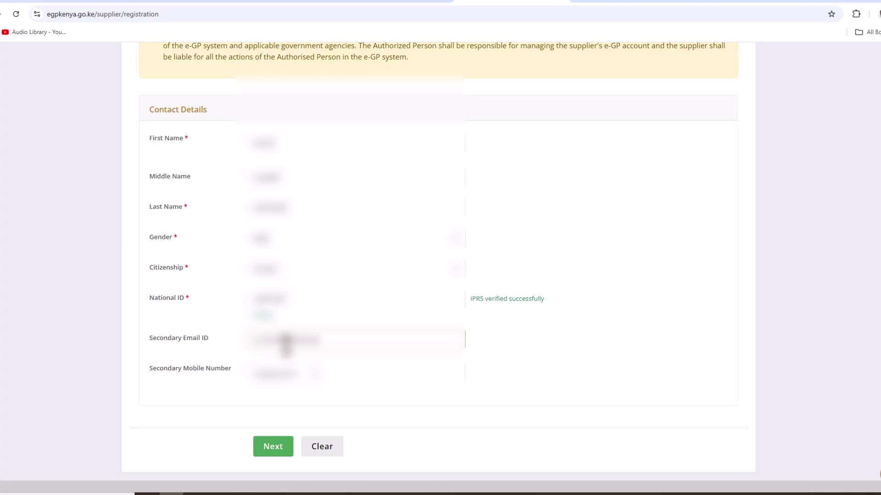
click(342, 373)
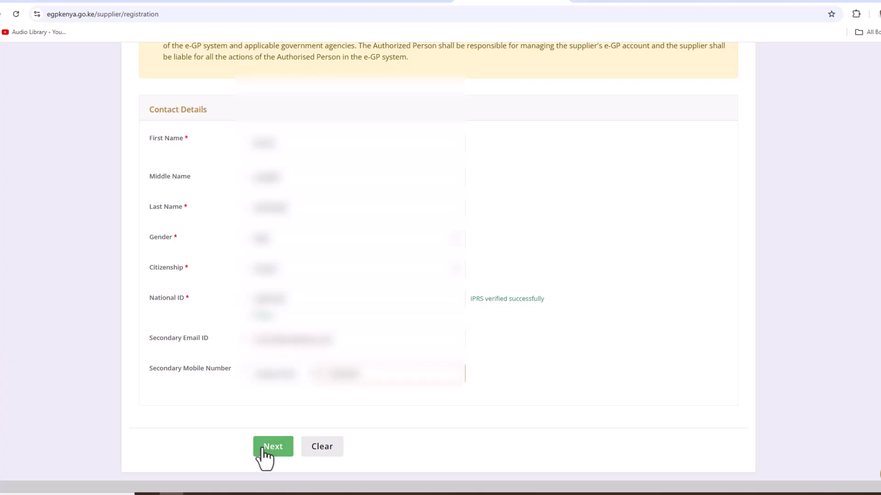
Step: Set organization type Local Company and taxpayer type Non-Individual – Company, then verify the KRA PIN details
click(264, 449)
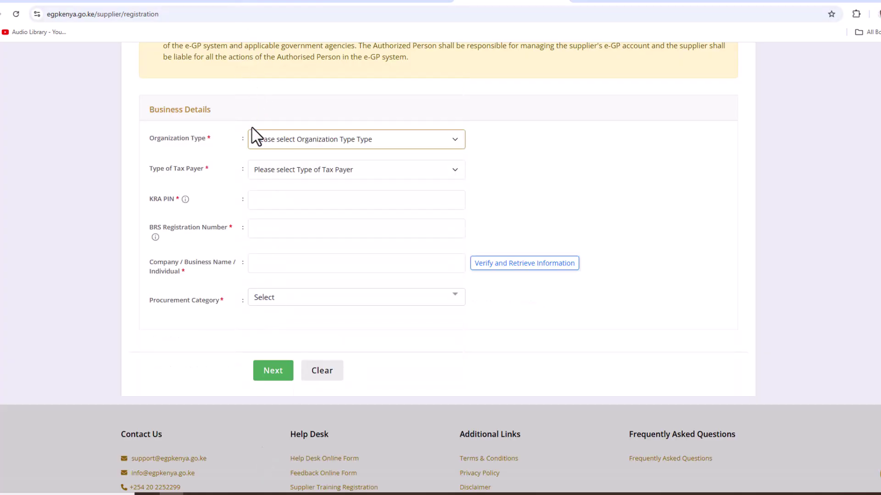
click(264, 137)
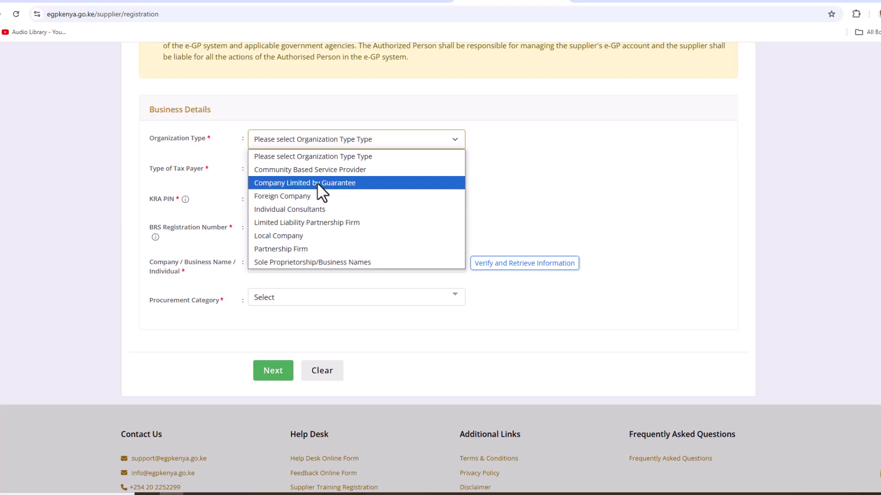
click(311, 240)
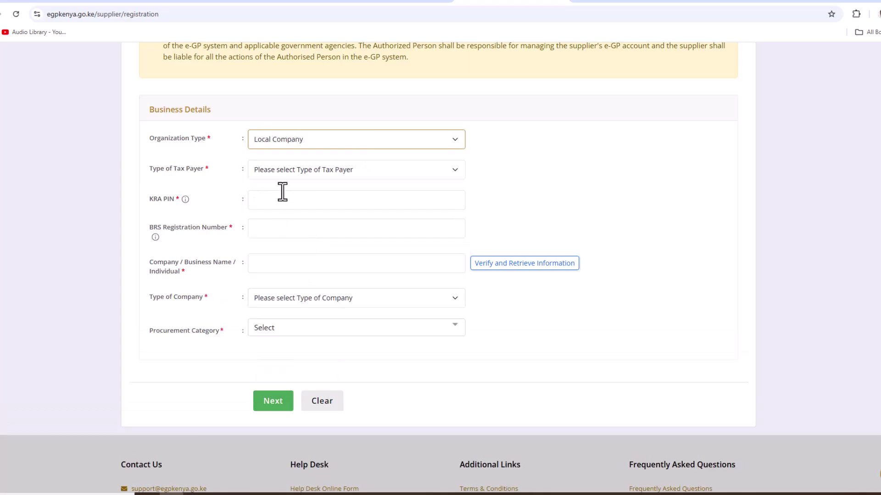
click(286, 174)
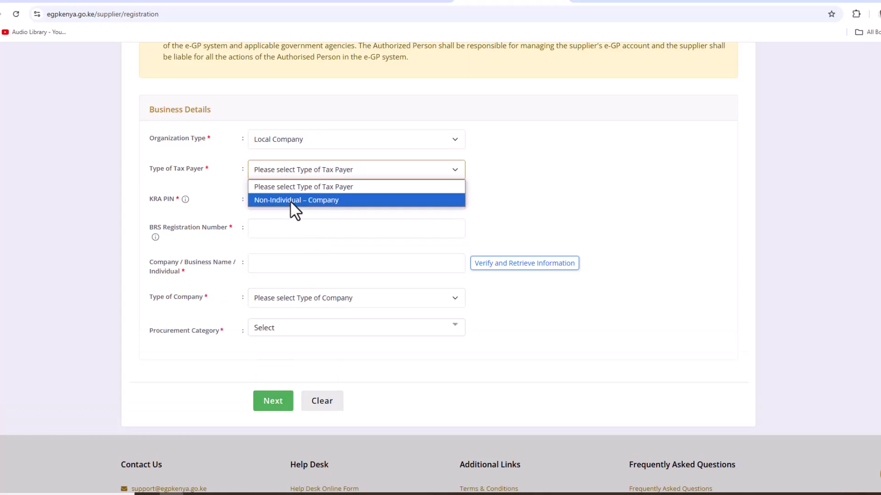
click(290, 200)
click(290, 202)
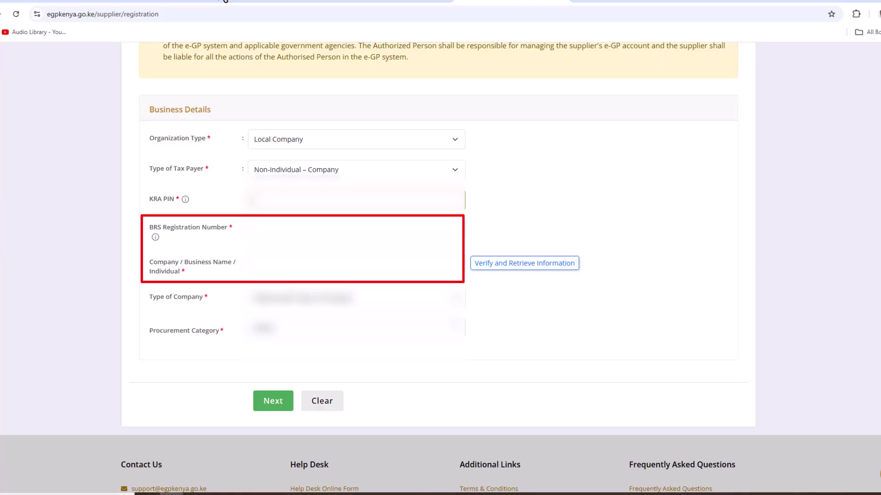
click(488, 271)
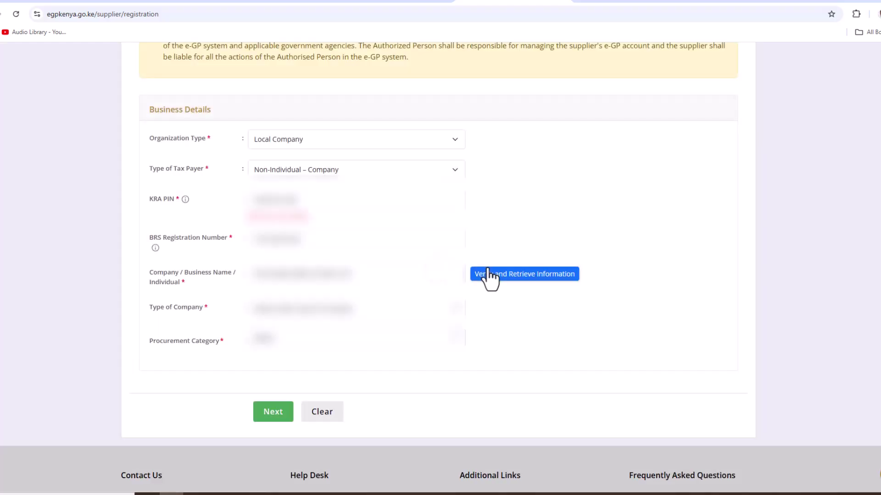
click(488, 271)
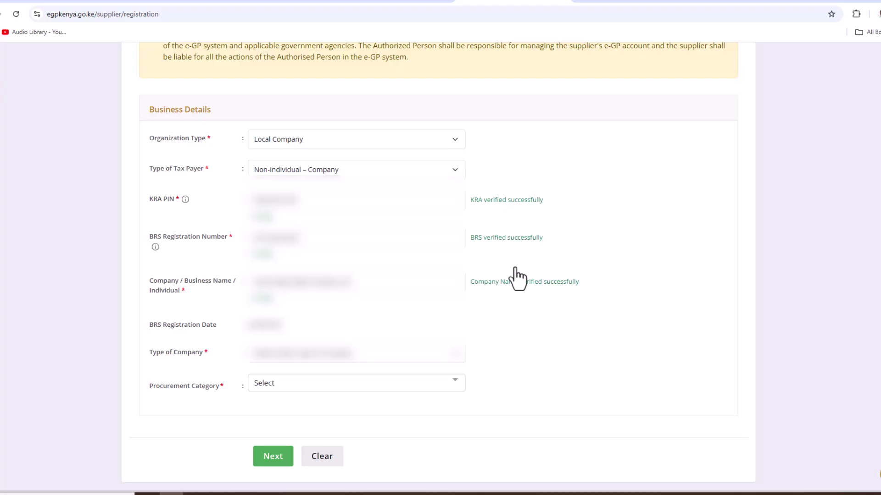
Step: Choose Private Limited company type with Consultancy Services, Goods and Works categories, then continue
click(348, 360)
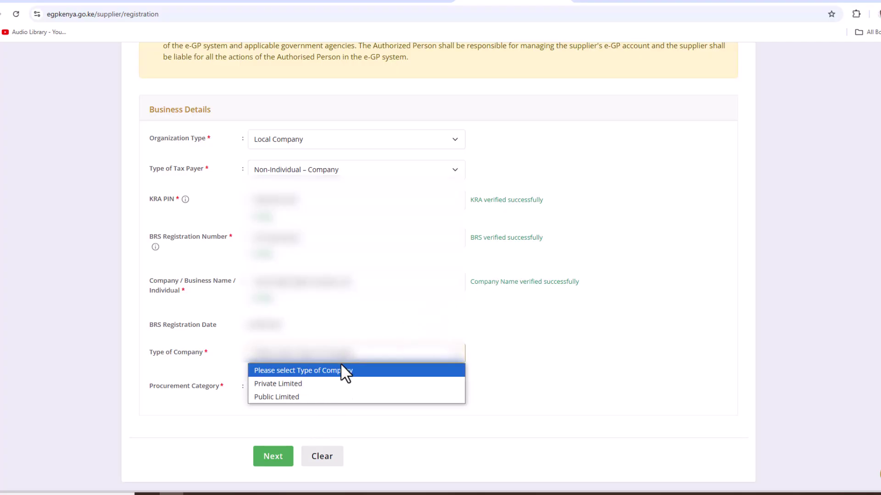
click(288, 384)
click(282, 389)
scroll(266, 404, down, 1)
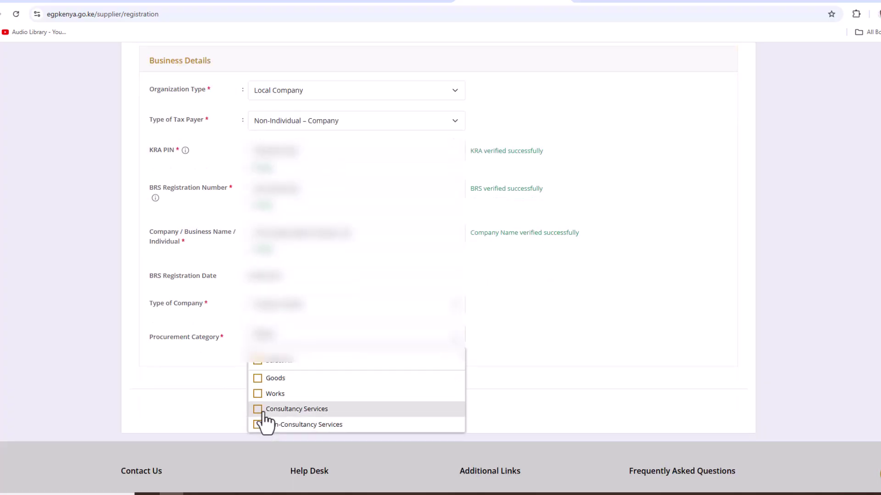
click(259, 410)
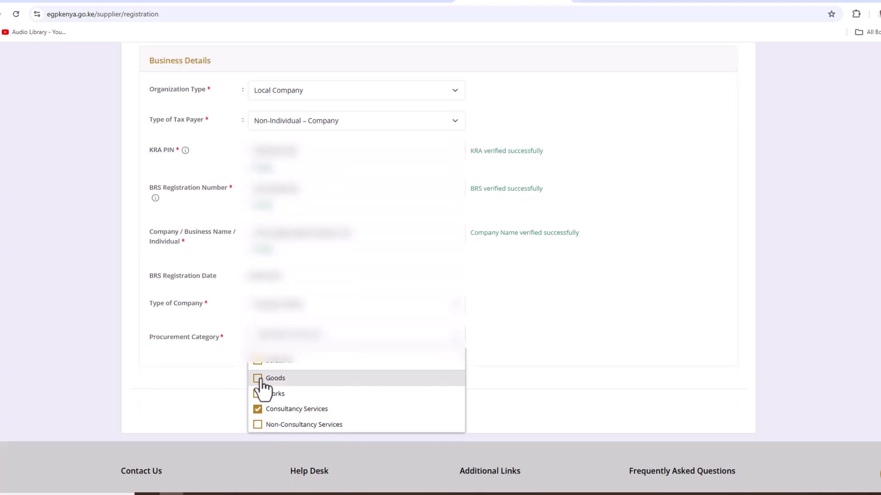
click(259, 379)
click(258, 393)
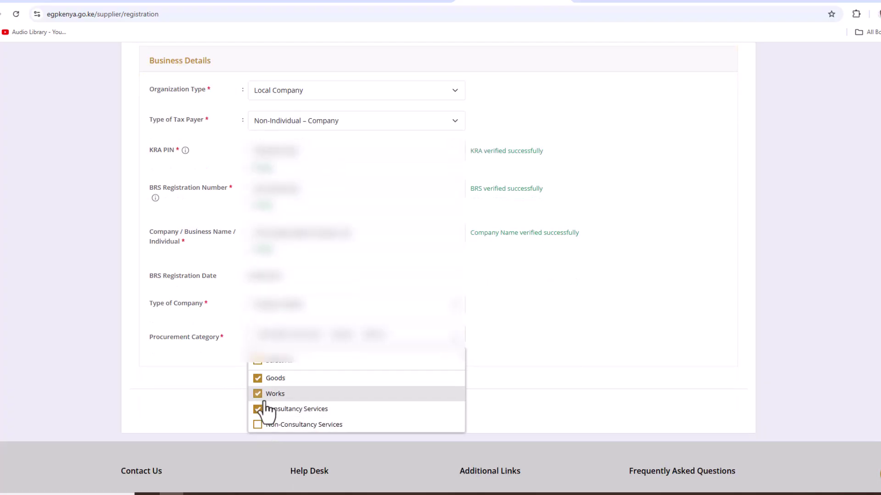
click(540, 345)
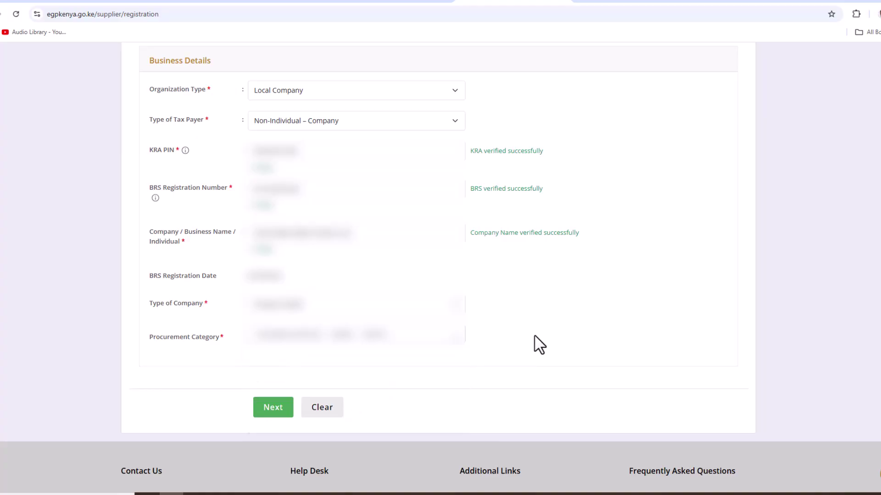
click(273, 408)
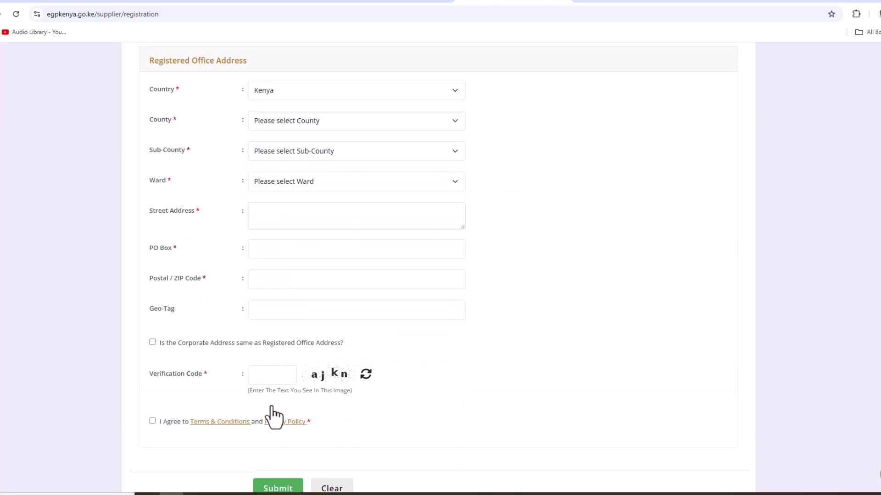
Step: Set the registered office county to NAIROBI and fill in the street address and PO Box
scroll(276, 415, up, 3)
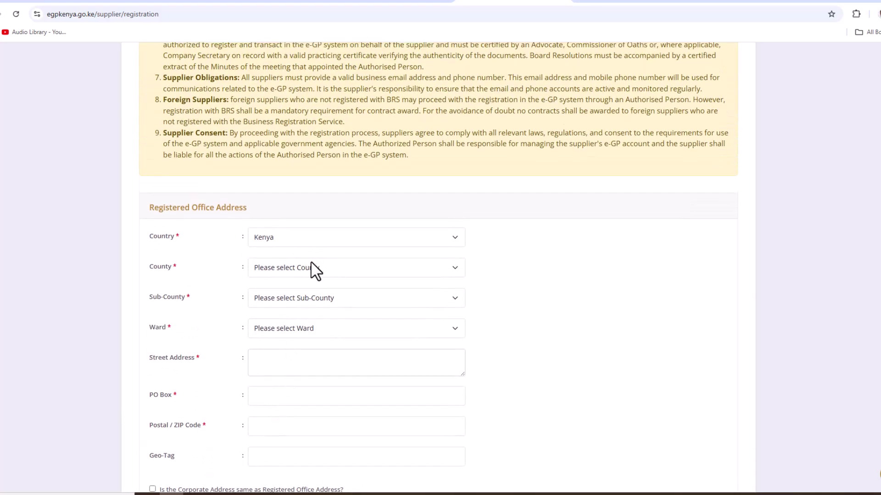
click(311, 276)
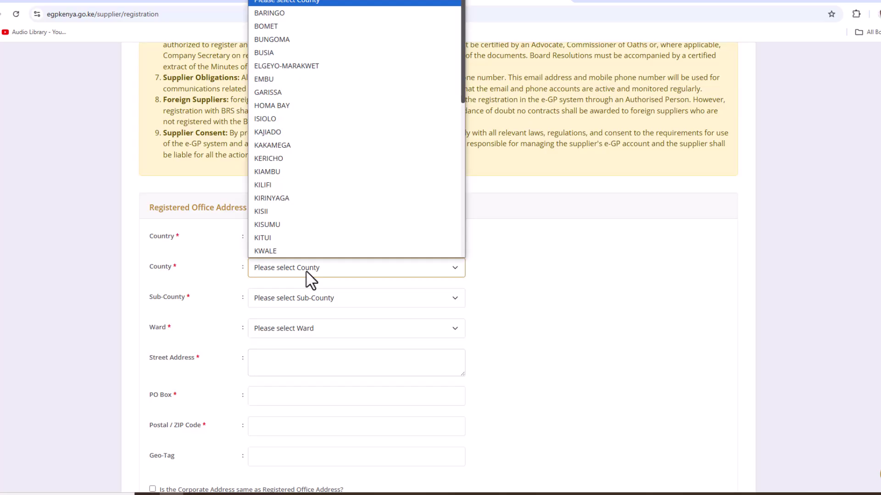
text(nak)
click(278, 251)
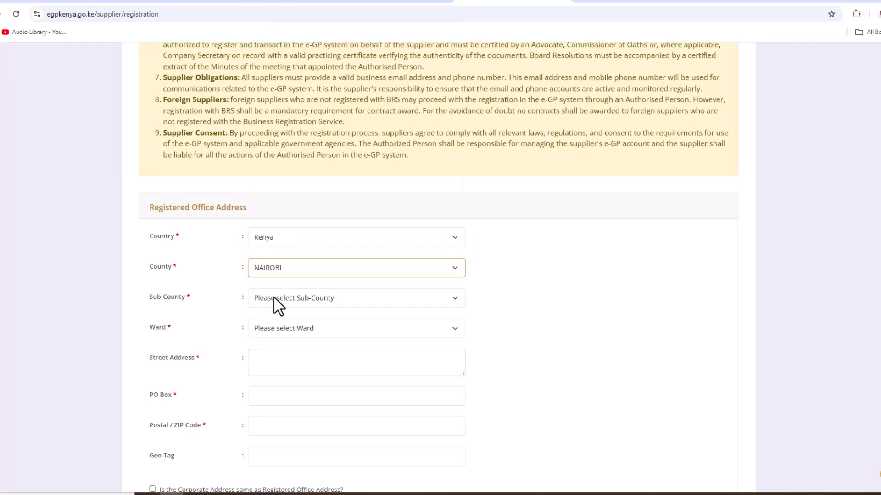
click(277, 304)
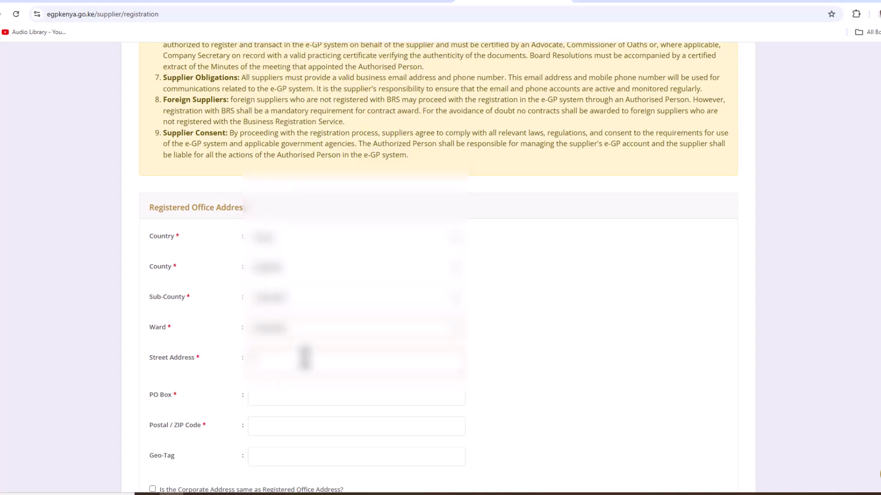
click(302, 364)
text(Nairobi)
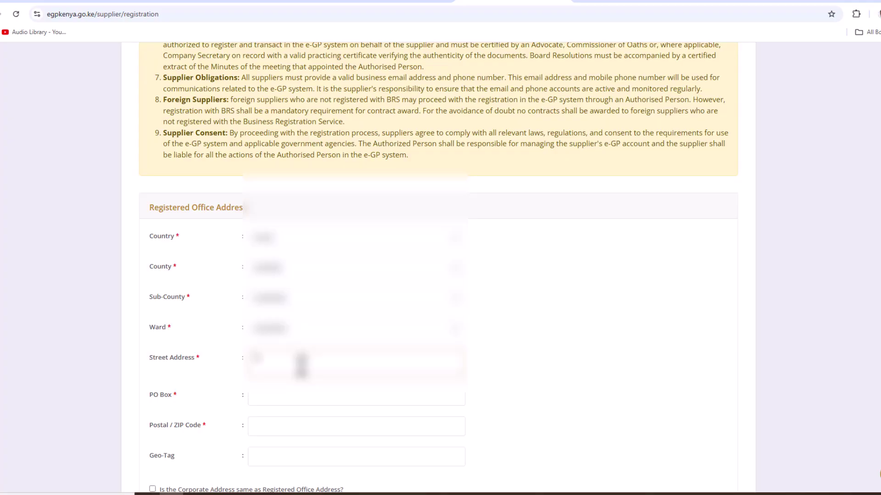
text( Kenyatta Avenue)
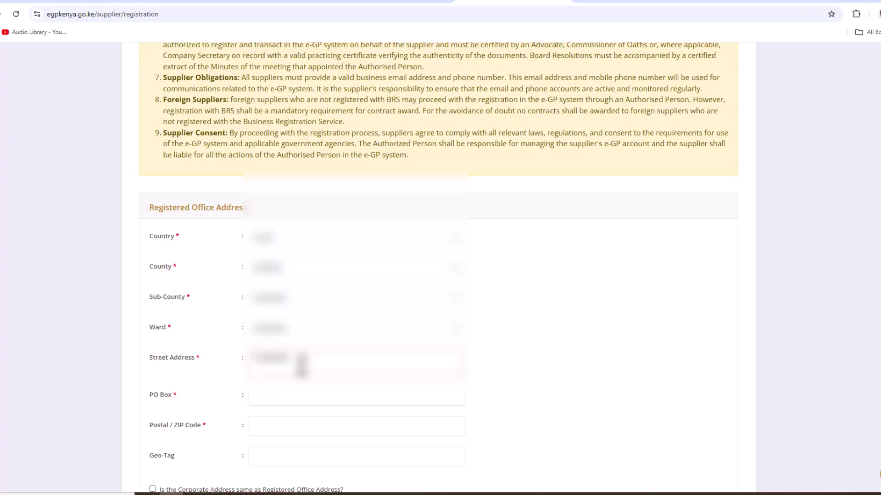
click(295, 399)
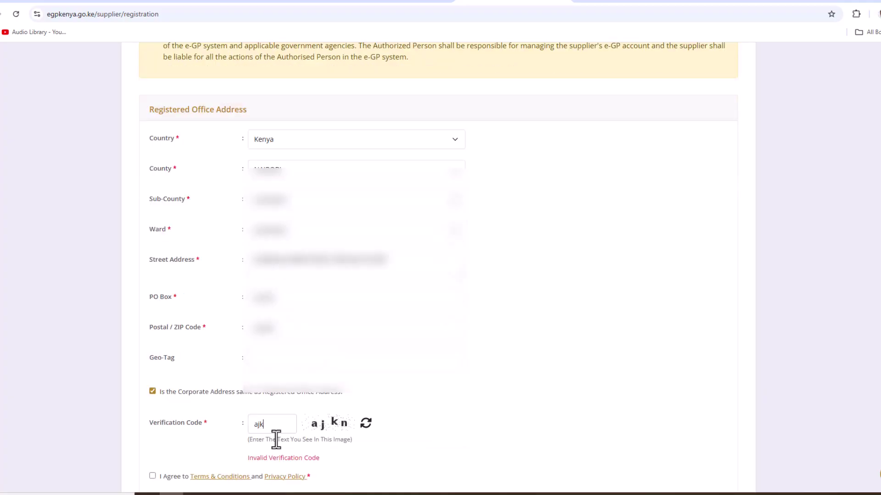
text(kn)
Step: Accept the terms and privacy policy and submit the supplier registration
scroll(401, 457, down, 2)
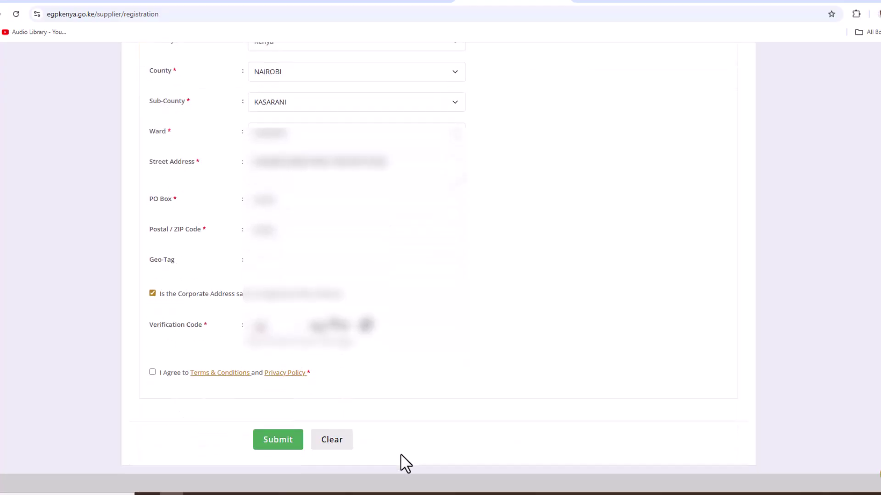
click(153, 372)
click(288, 452)
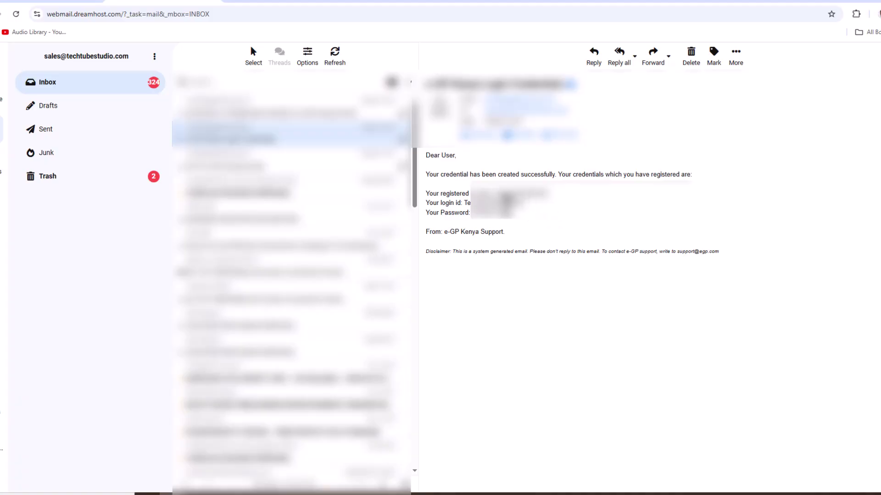
Step: Select the login ID in the e-GP credentials email and return to the eGP Kenya login page
drag(527, 208, 466, 203)
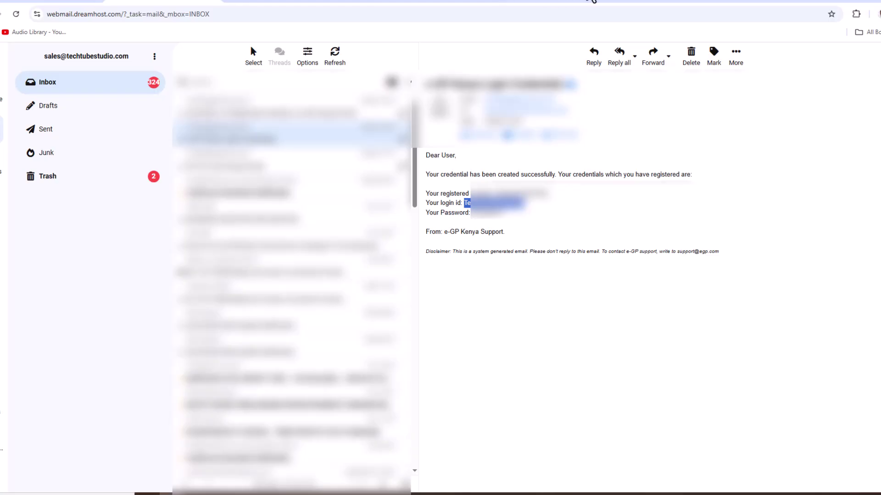
click(591, 2)
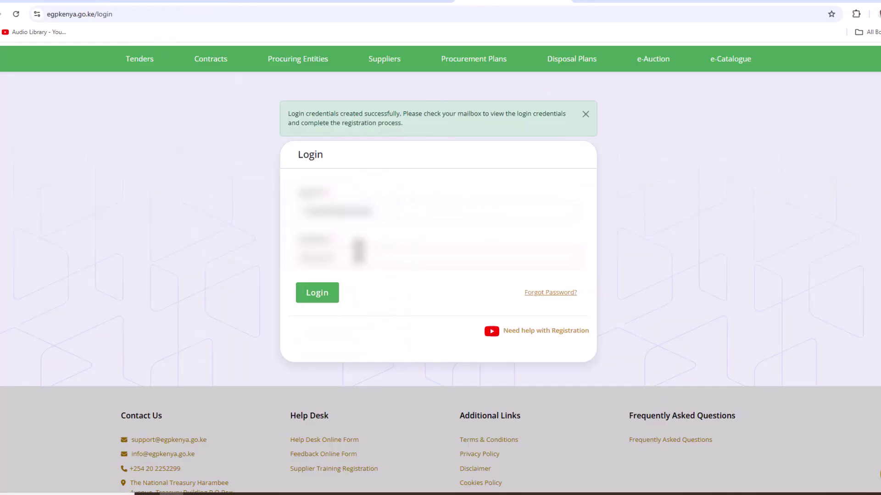
Step: Log in with the emailed credentials and save a new password in place of the temporary one
click(308, 302)
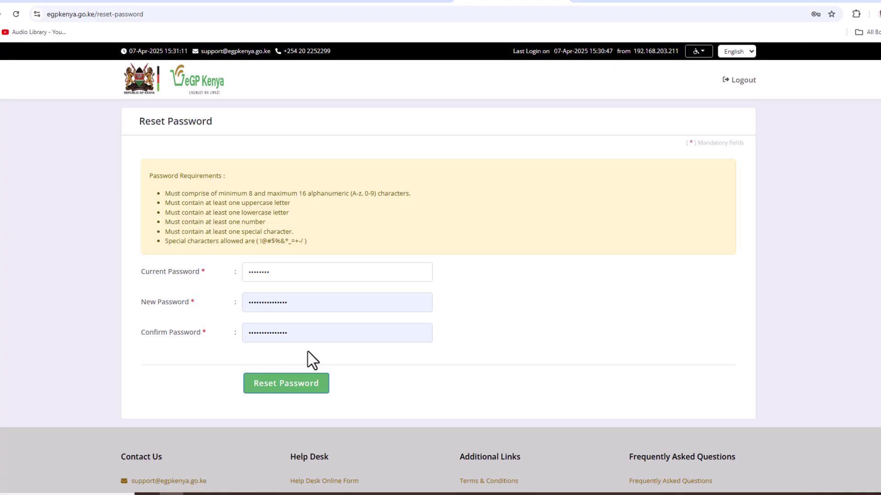
click(285, 385)
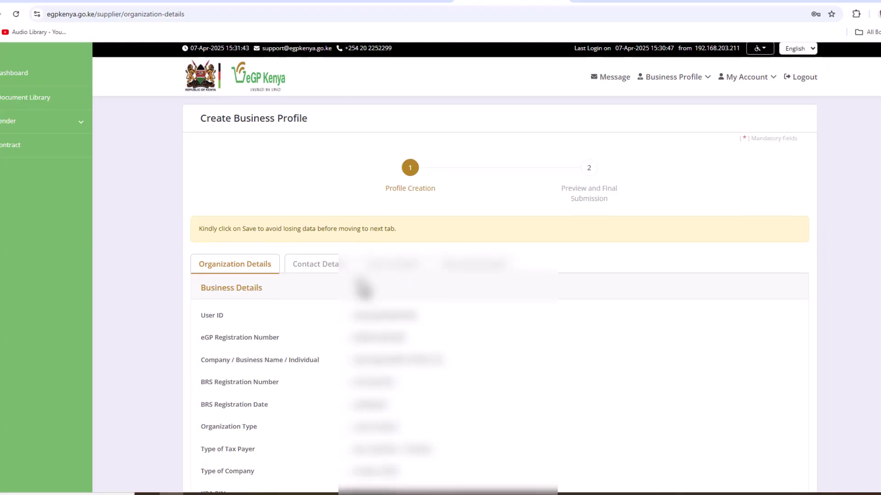
Step: Enter the contact phone number and 12 years of experience on the business profile form
scroll(362, 288, down, 1)
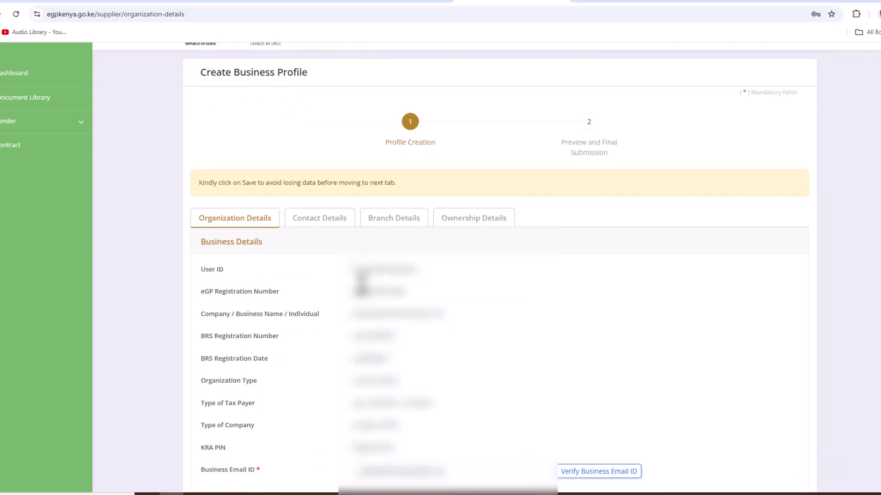
scroll(362, 282, down, 1)
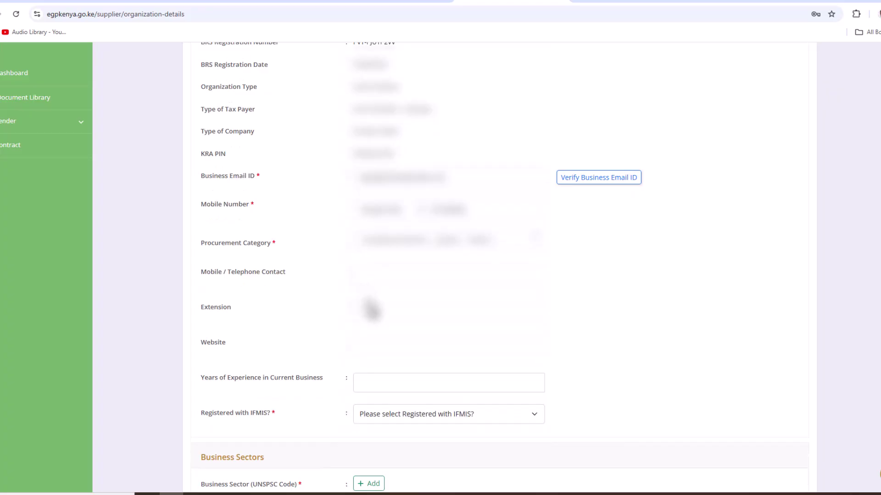
scroll(371, 309, down, 2)
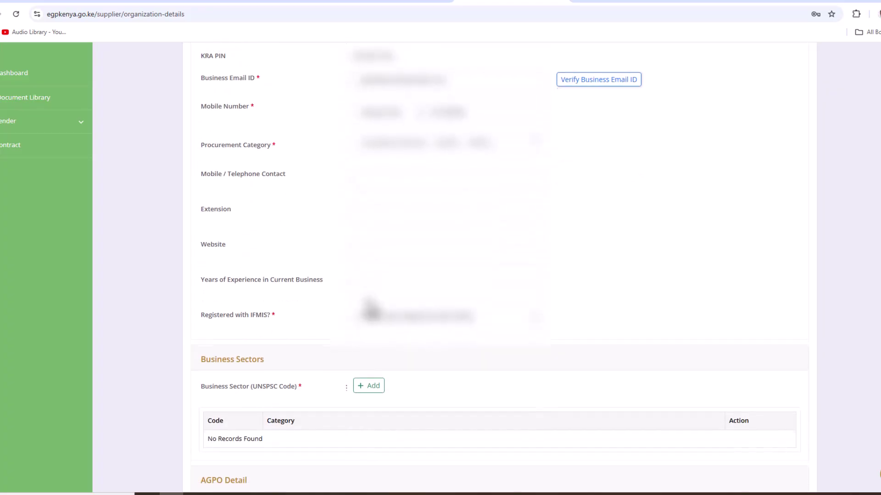
scroll(371, 310, up, 2)
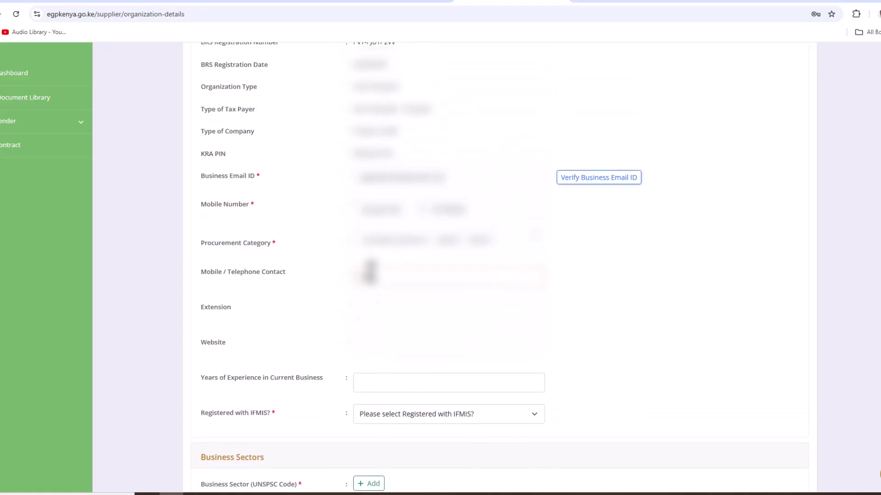
text(0712345)
click(360, 312)
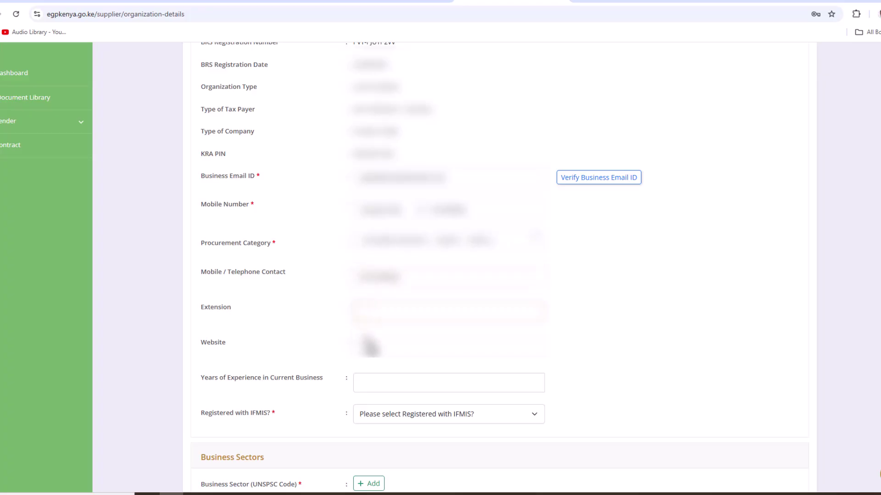
click(367, 381)
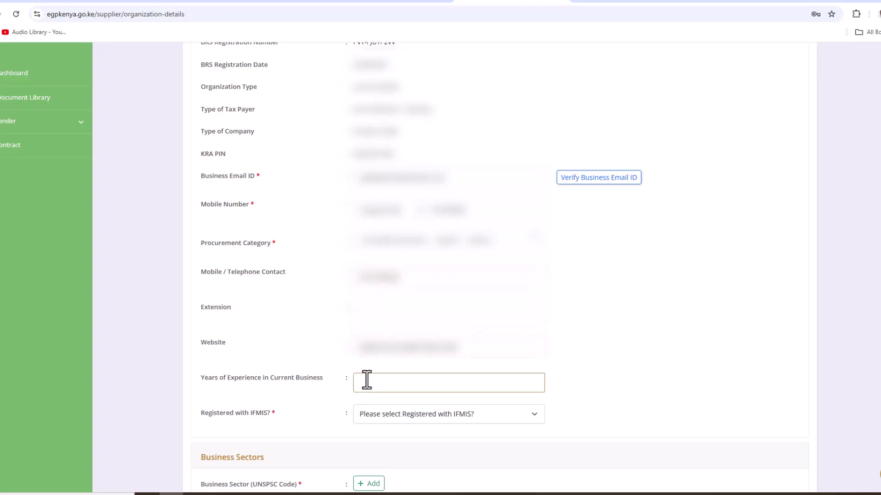
text(12)
Step: Set Registered with IFMIS to Yes and place the cursor in the IFMIS Number field
scroll(380, 426, down, 1)
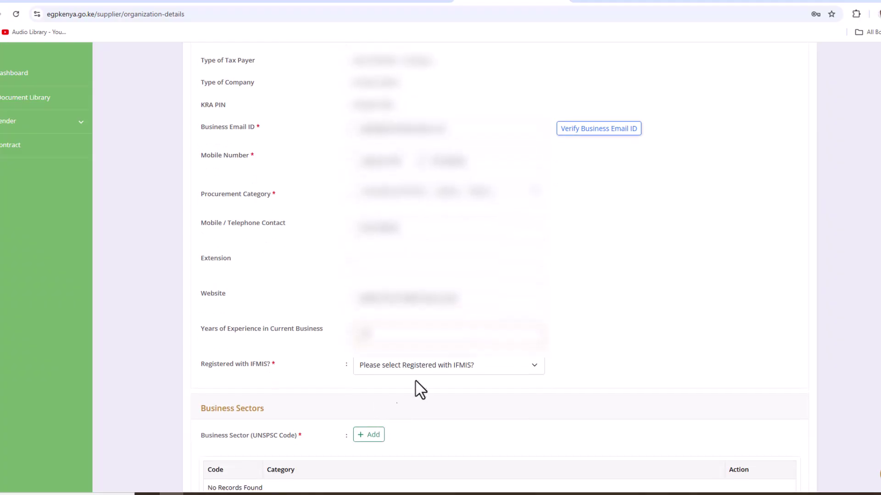
click(429, 366)
click(375, 397)
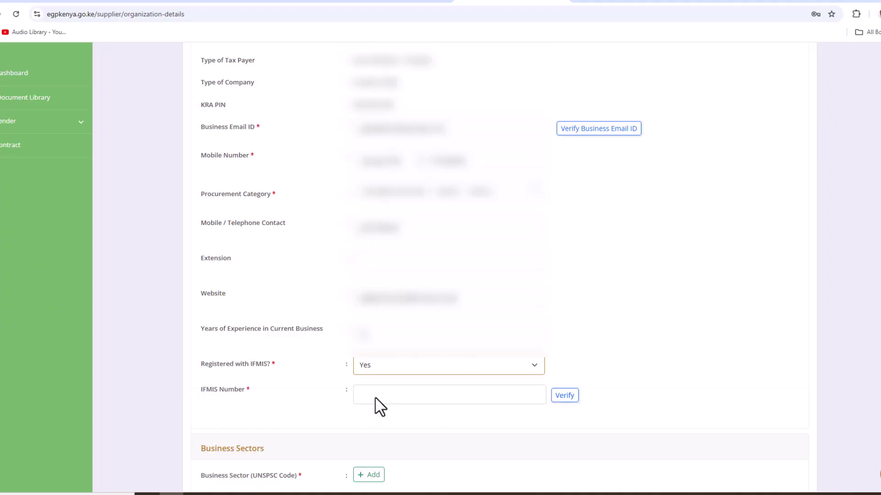
click(375, 397)
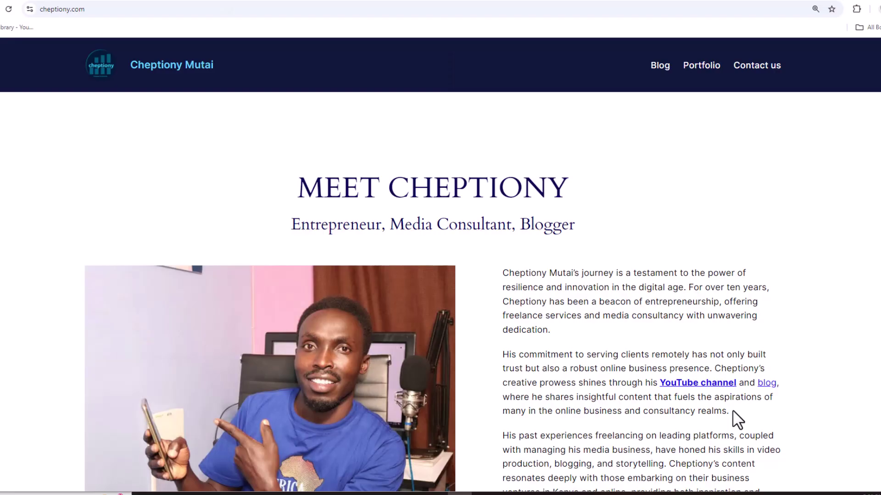
Step: Scroll cheptiony.com down to the biography and the Contact Cheptiony button
scroll(734, 419, down, 5)
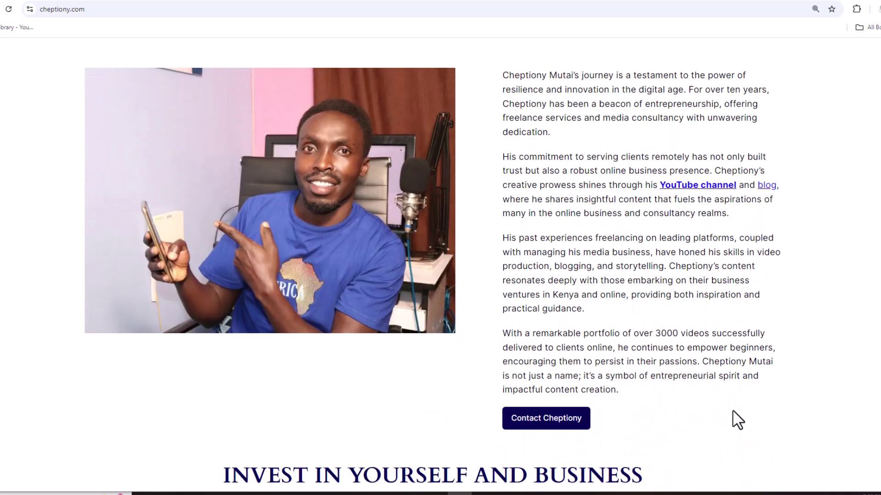